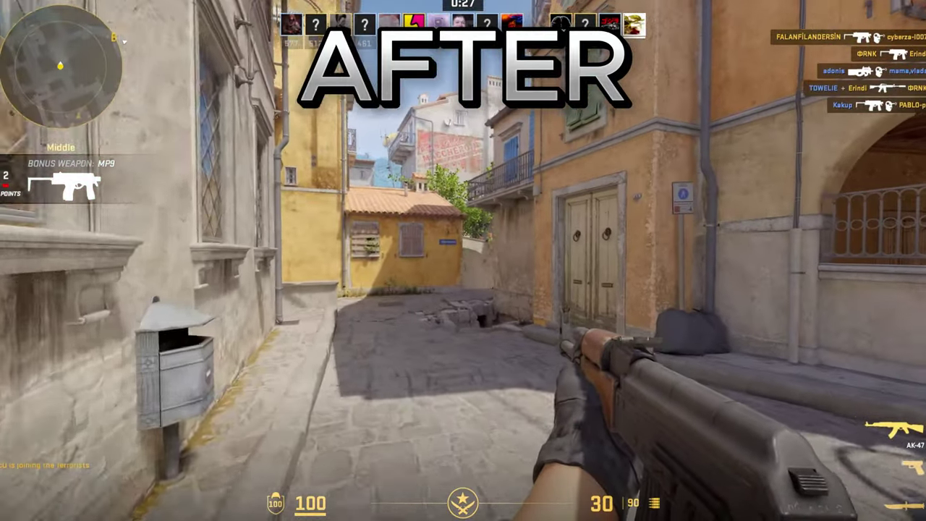
{"action": "key", "text": "w"}
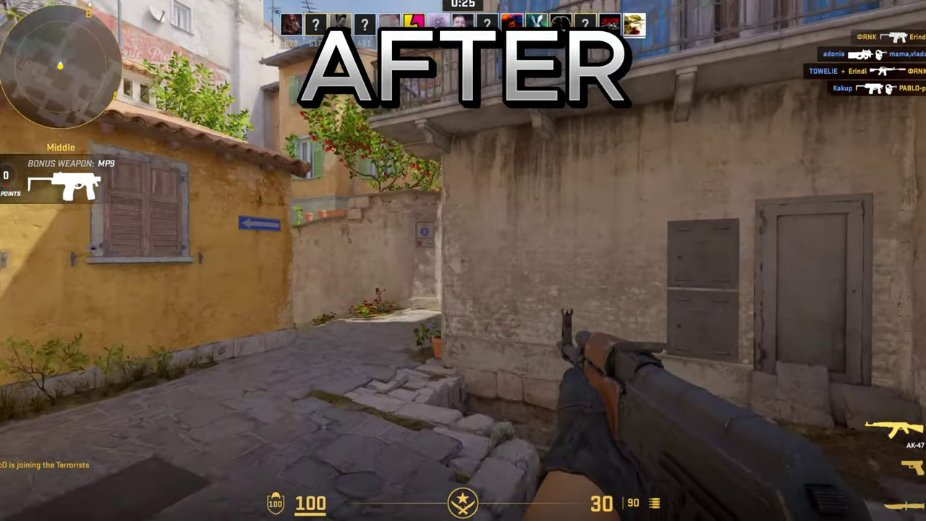
{"action": "key", "text": "w"}
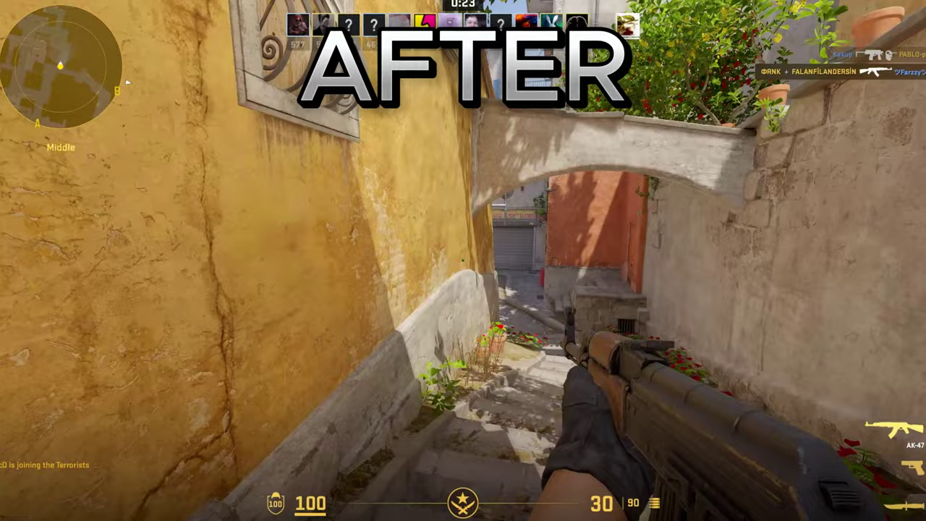
{"action": "key", "text": "w"}
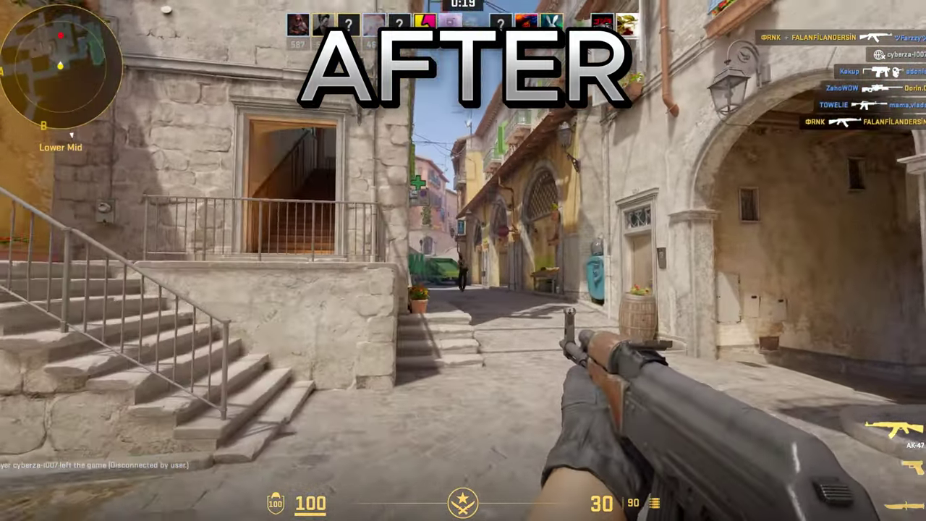
{"action": "left_click", "coordinate": [463, 260]}
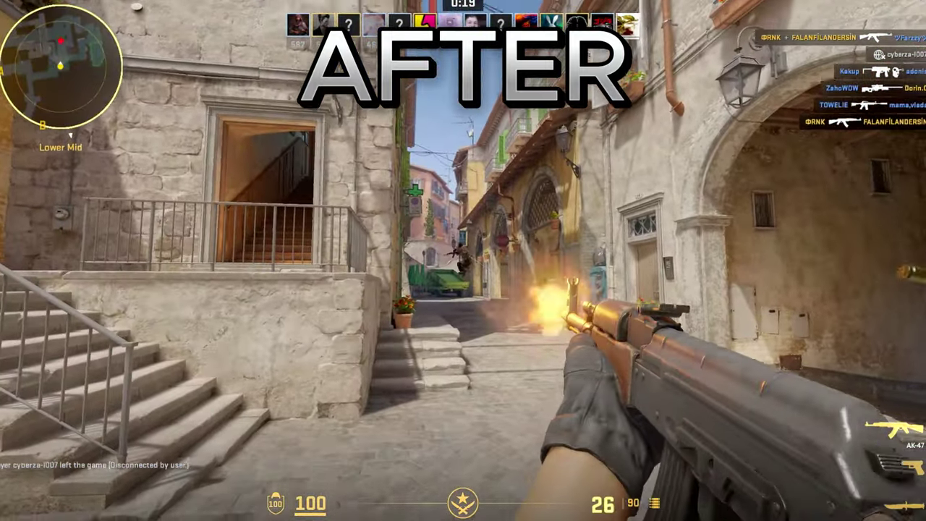
{"action": "key", "text": "w"}
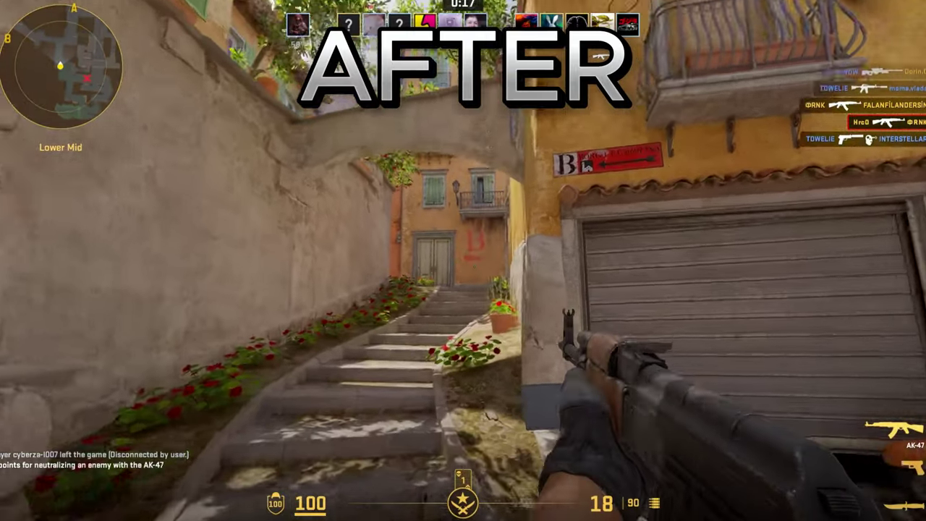
{"action": "left_click", "coordinate": [464, 261]}
{"action": "left_click", "coordinate": [463, 261]}
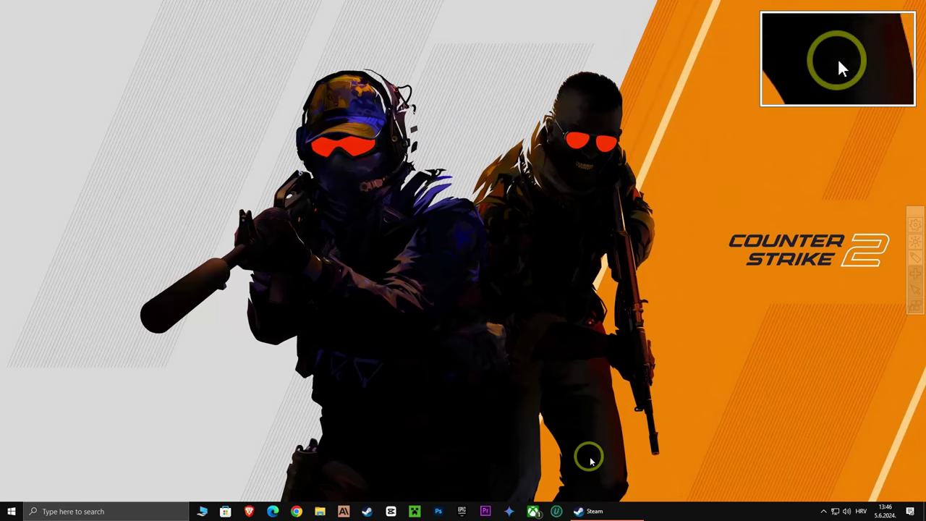
Step: Switch to Steam and set Counter-Strike 2's launch options to -HIGH in the game's properties
{"action": "left_click", "coordinate": [580, 509]}
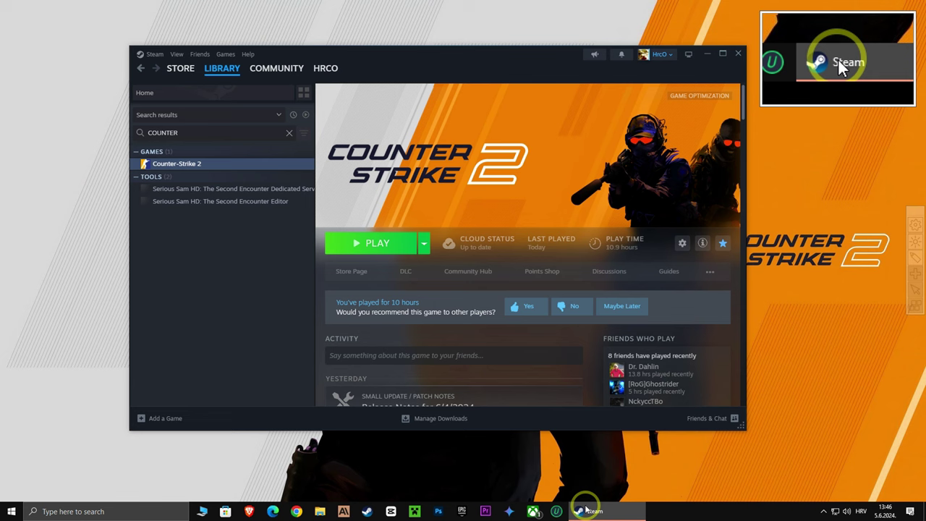
{"action": "right_click", "coordinate": [181, 166]}
{"action": "left_click", "coordinate": [224, 257]}
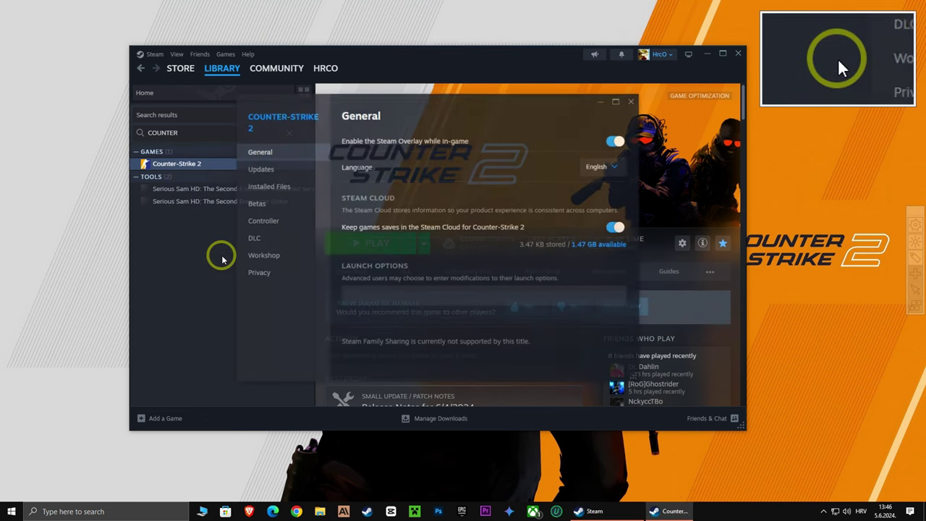
{"action": "left_click", "coordinate": [354, 295]}
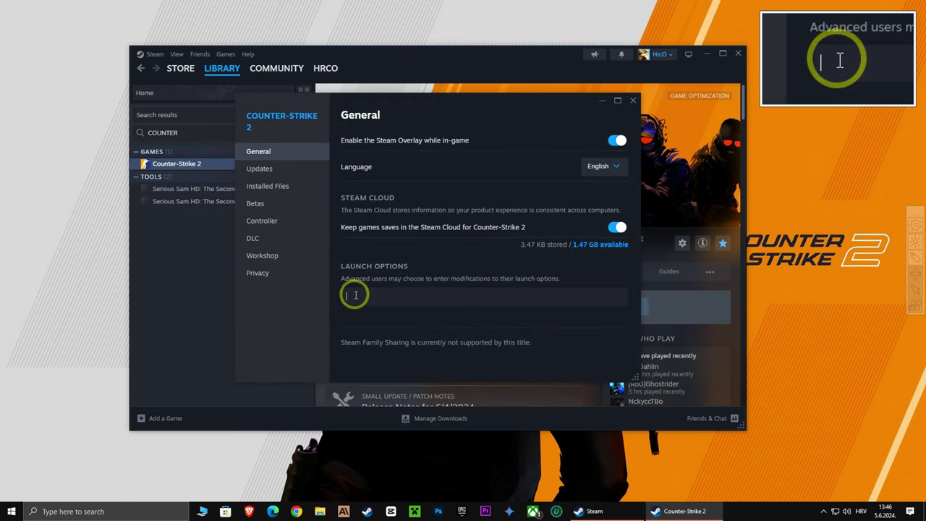
{"action": "type", "text": "-HIGH"}
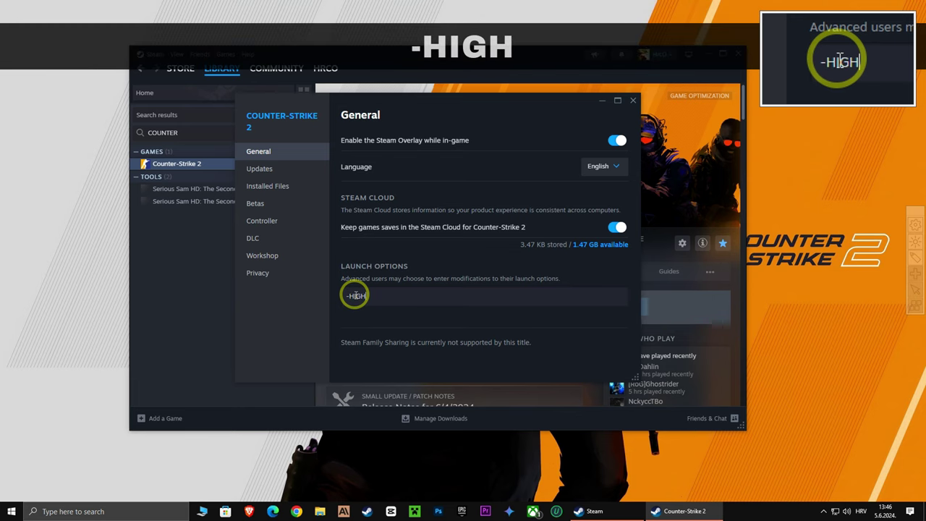
Step: Browse Counter-Strike 2's installed files from its Steam properties and open the game\bin\win64 folder, listed by name
{"action": "left_click", "coordinate": [293, 191]}
{"action": "left_click", "coordinate": [605, 139]}
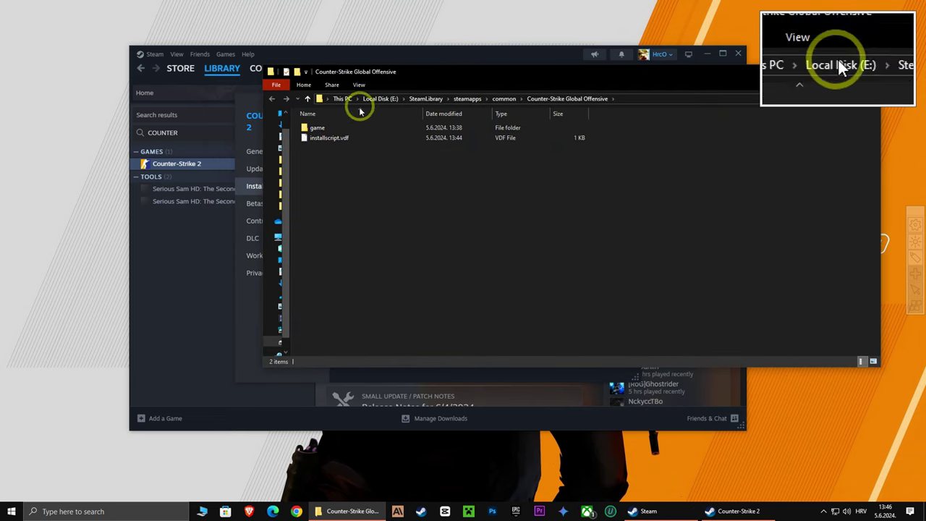
{"action": "double_click", "coordinate": [319, 128]}
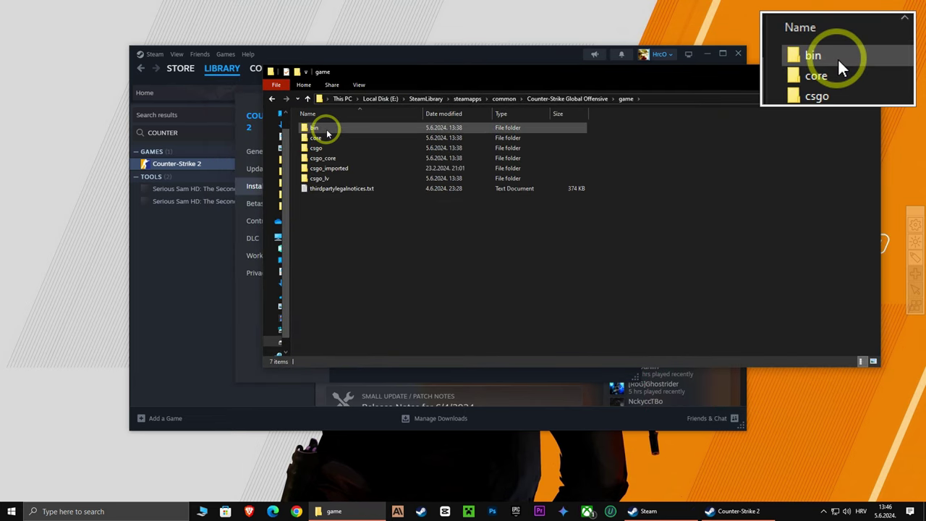
{"action": "double_click", "coordinate": [317, 130]}
{"action": "double_click", "coordinate": [317, 130]}
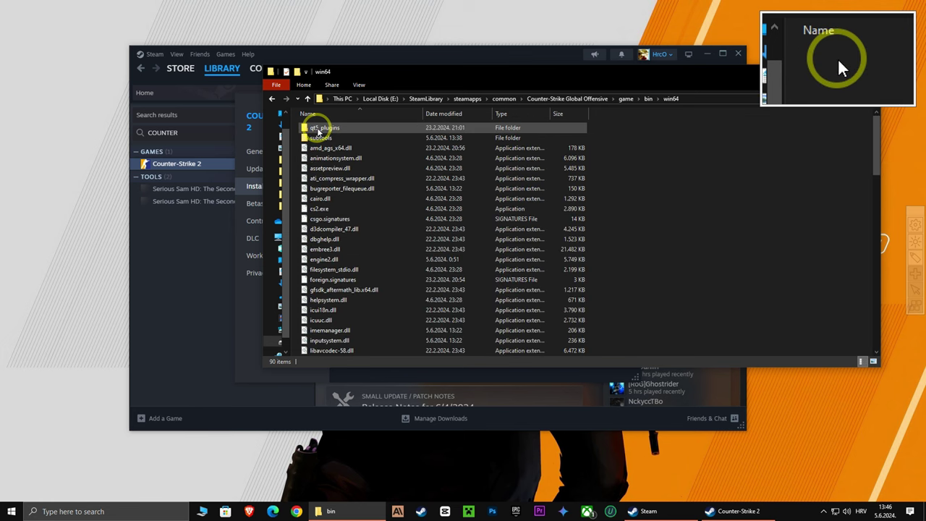
{"action": "left_click", "coordinate": [320, 114]}
{"action": "left_click", "coordinate": [320, 114]}
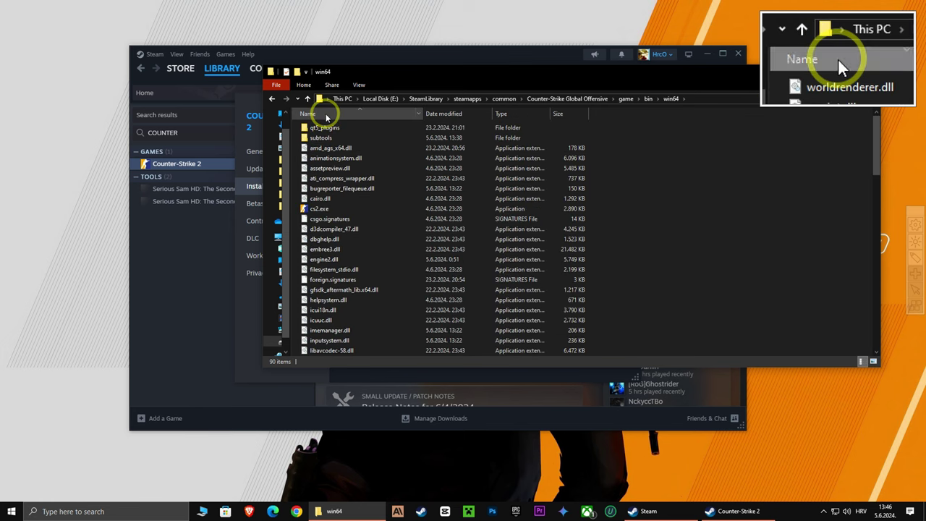
Step: Disable fullscreen optimizations for all users in the compatibility settings of cs2.exe
{"action": "left_click", "coordinate": [319, 210]}
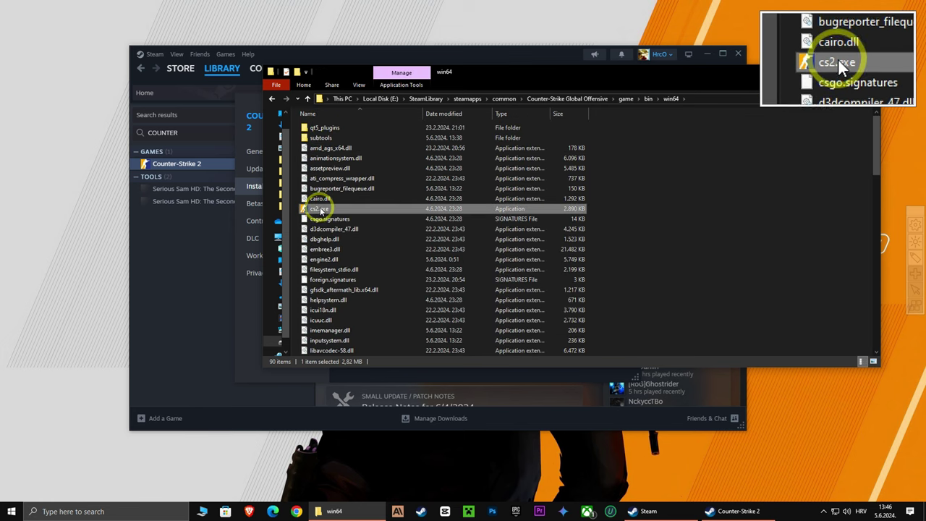
{"action": "right_click", "coordinate": [320, 209]}
{"action": "left_click", "coordinate": [221, 457]}
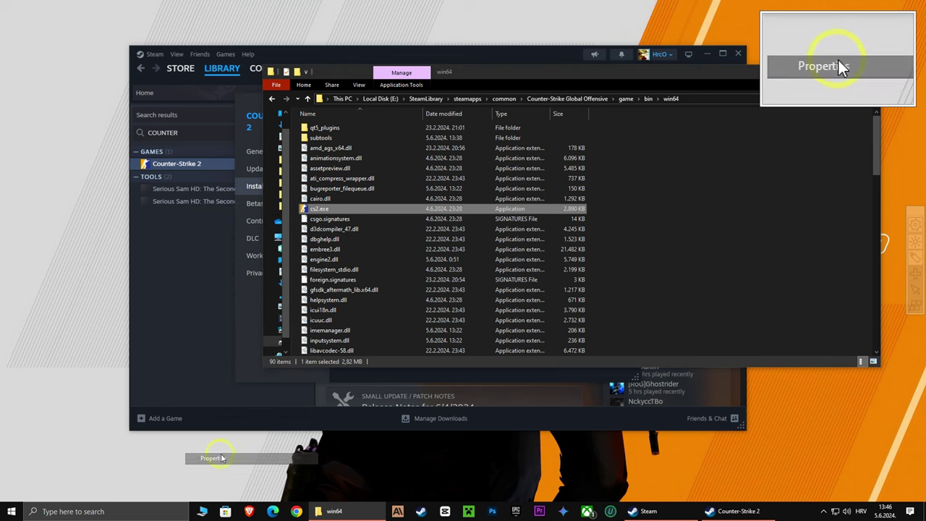
{"action": "left_click", "coordinate": [408, 240]}
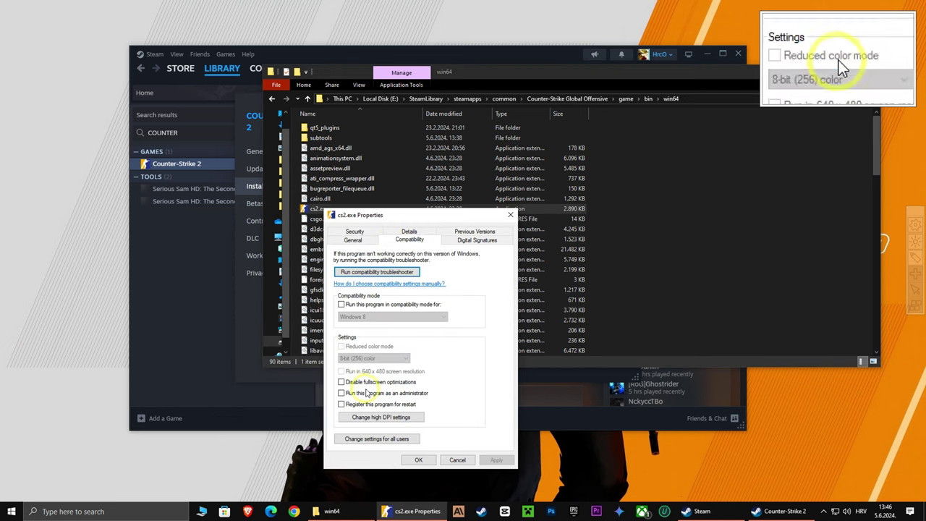
{"action": "left_click", "coordinate": [364, 440]}
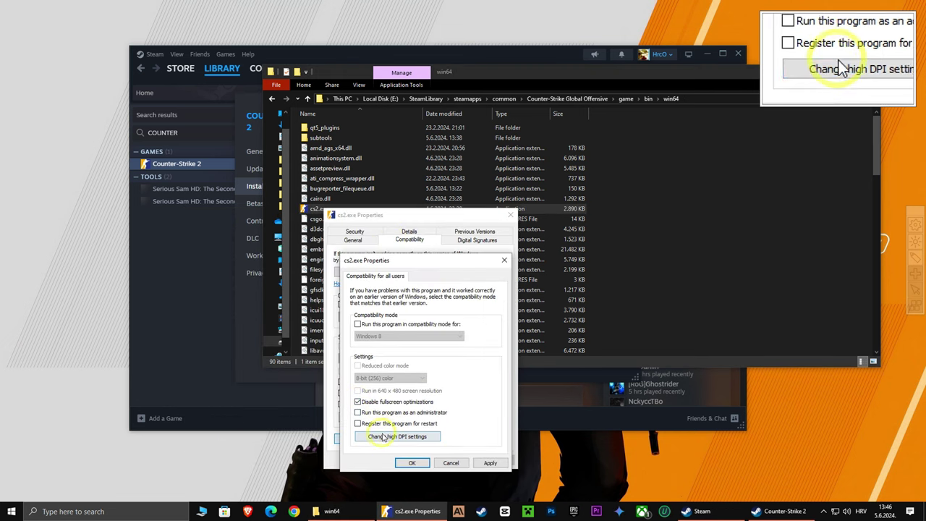
Step: Override the high DPI scaling behavior of cs2.exe with scaling performed by Application, and apply the compatibility settings
{"action": "left_click", "coordinate": [386, 436]}
{"action": "left_click", "coordinate": [387, 447]}
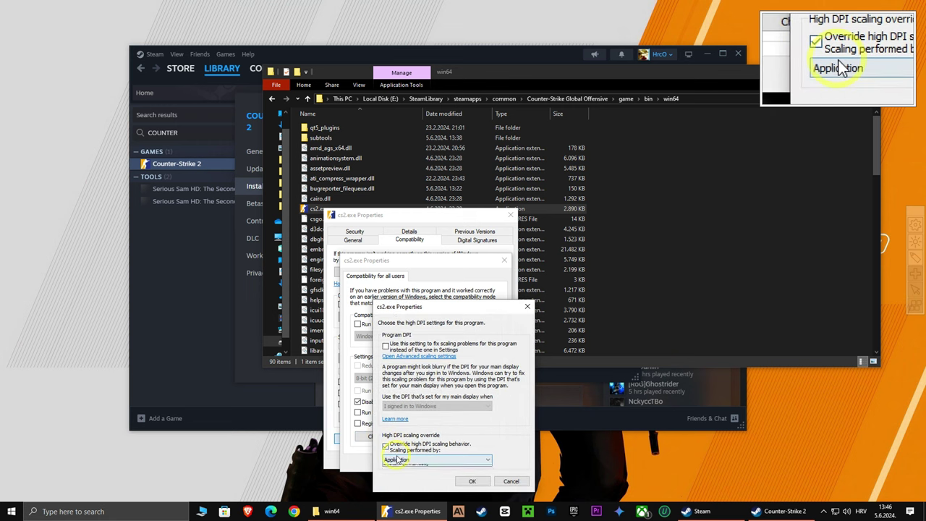
{"action": "left_click", "coordinate": [397, 460]}
{"action": "left_click", "coordinate": [399, 469]}
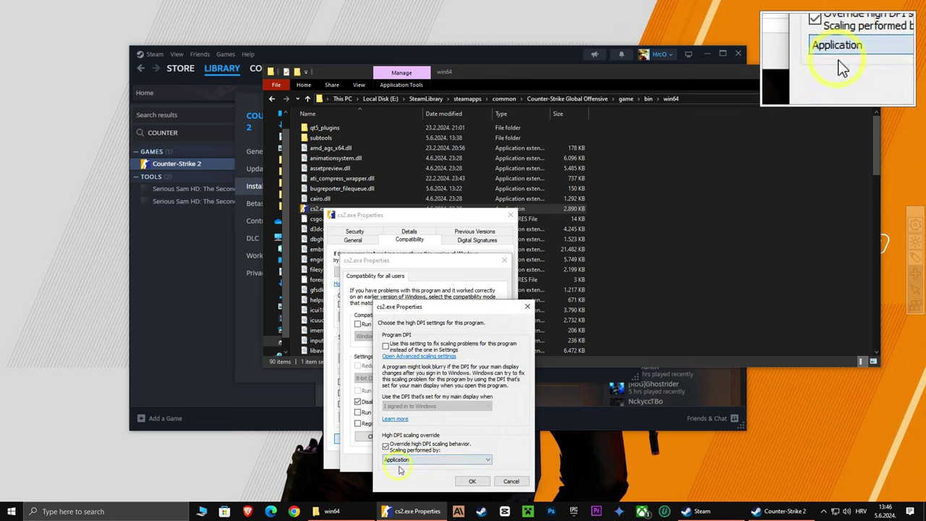
{"action": "left_click", "coordinate": [473, 481]}
{"action": "left_click", "coordinate": [490, 463]}
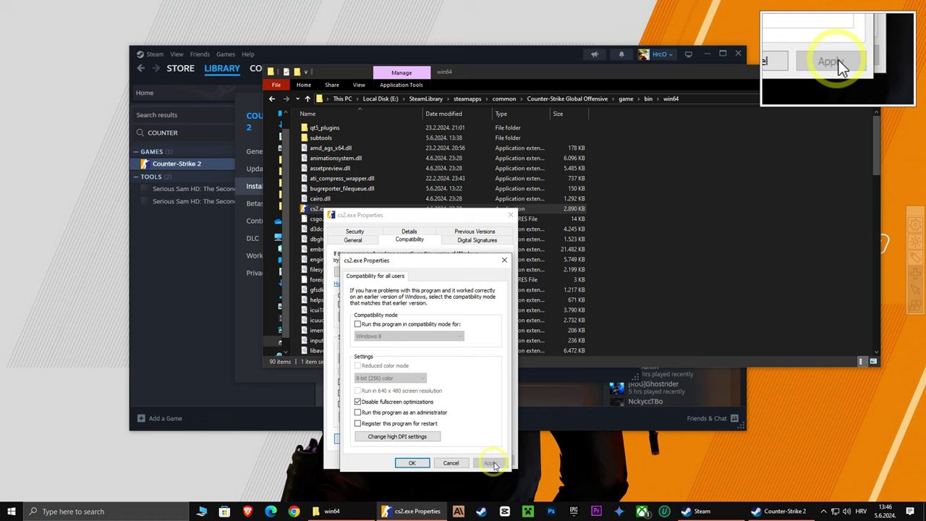
{"action": "left_click", "coordinate": [414, 463]}
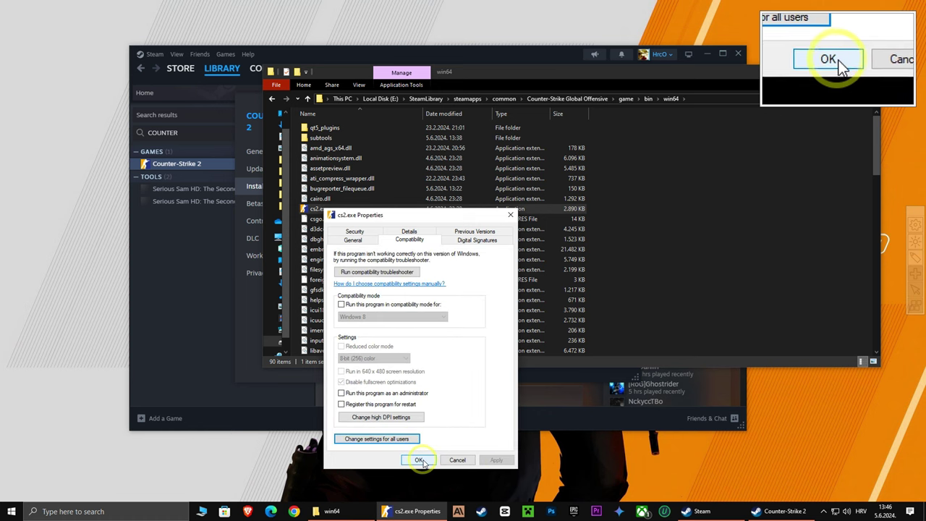
{"action": "left_click", "coordinate": [420, 460]}
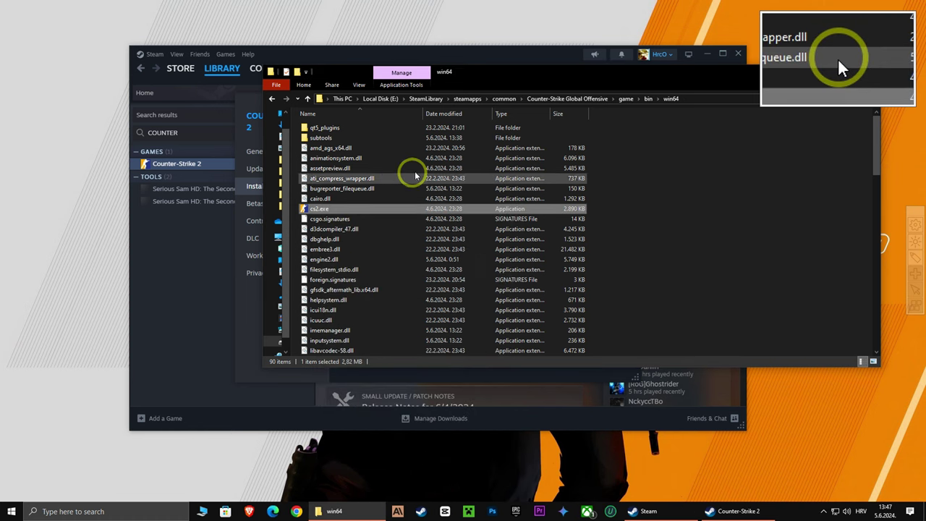
Step: Copy the full path of the win64 folder
{"action": "left_click", "coordinate": [704, 102]}
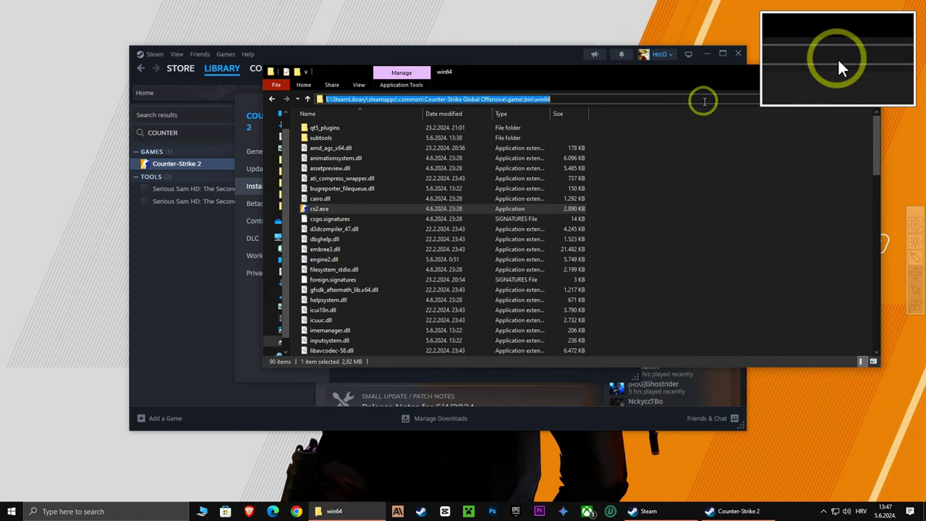
{"action": "right_click", "coordinate": [420, 102]}
{"action": "left_click", "coordinate": [310, 125]}
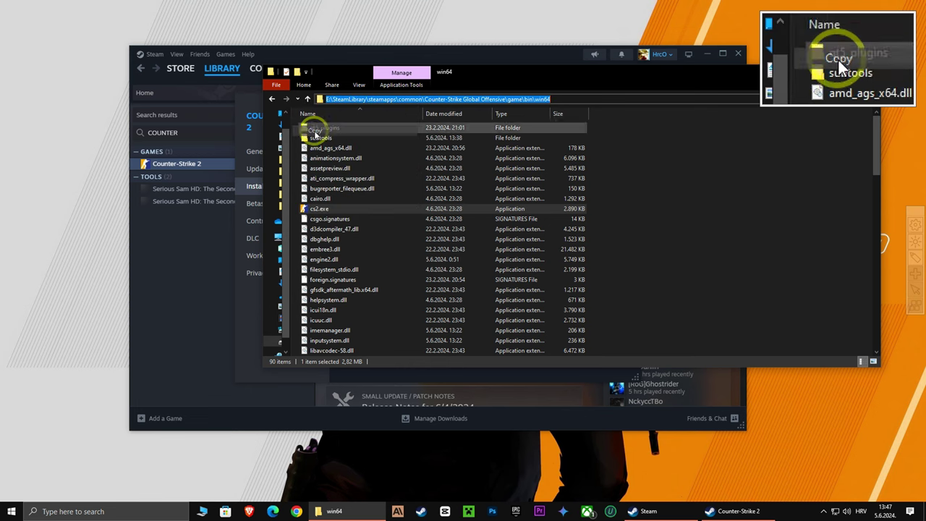
Step: Search Windows for GRAPHICS SETTINGS, open that page and make sure hardware-accelerated GPU scheduling is on
{"action": "left_click", "coordinate": [64, 512]}
{"action": "type", "text": "GRAP"}
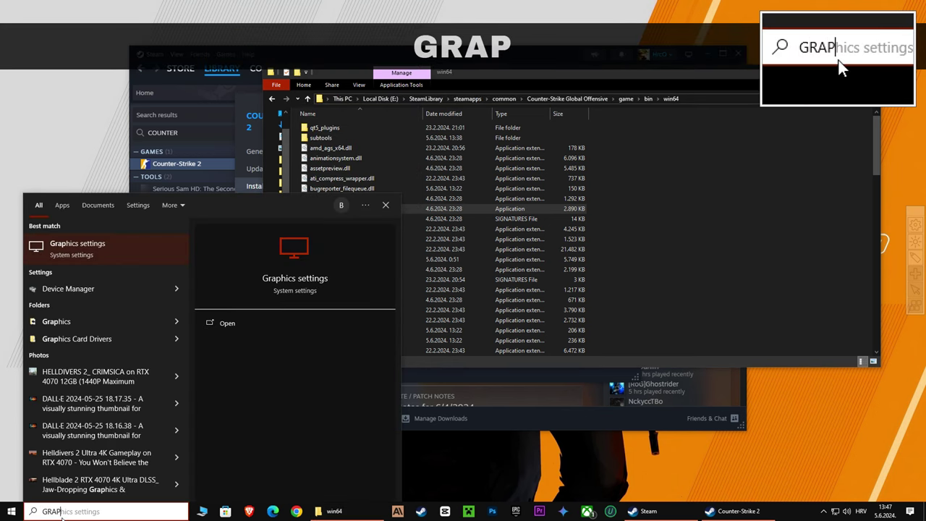
{"action": "type", "text": "HICS SETTINGS"}
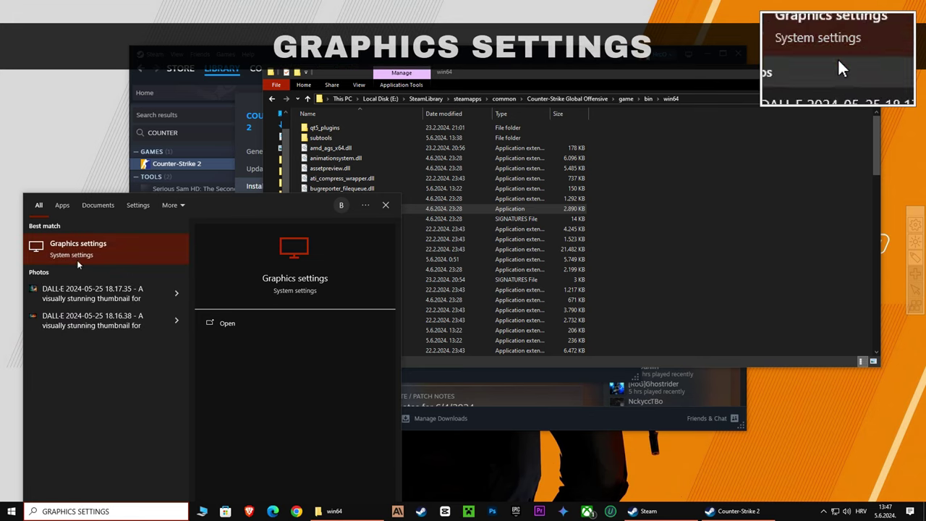
{"action": "left_click", "coordinate": [64, 253]}
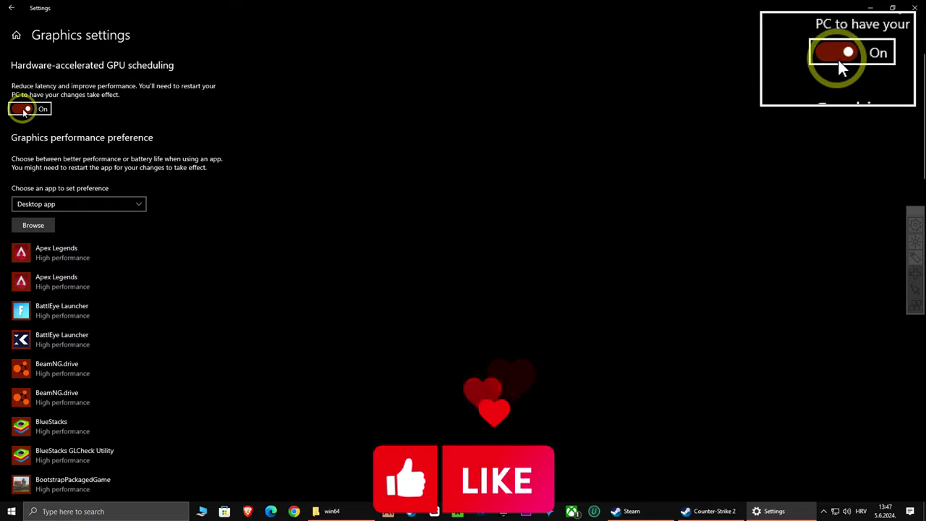
{"action": "left_click", "coordinate": [22, 108]}
{"action": "left_click", "coordinate": [22, 110]}
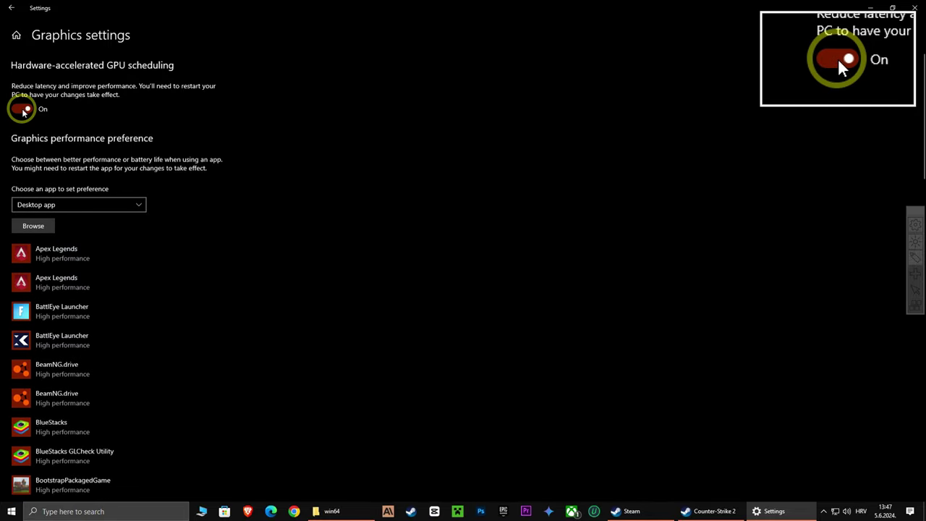
Step: Add cs2.exe from the copied win64 folder path as a desktop app to the graphics performance preference list
{"action": "left_click", "coordinate": [34, 225]}
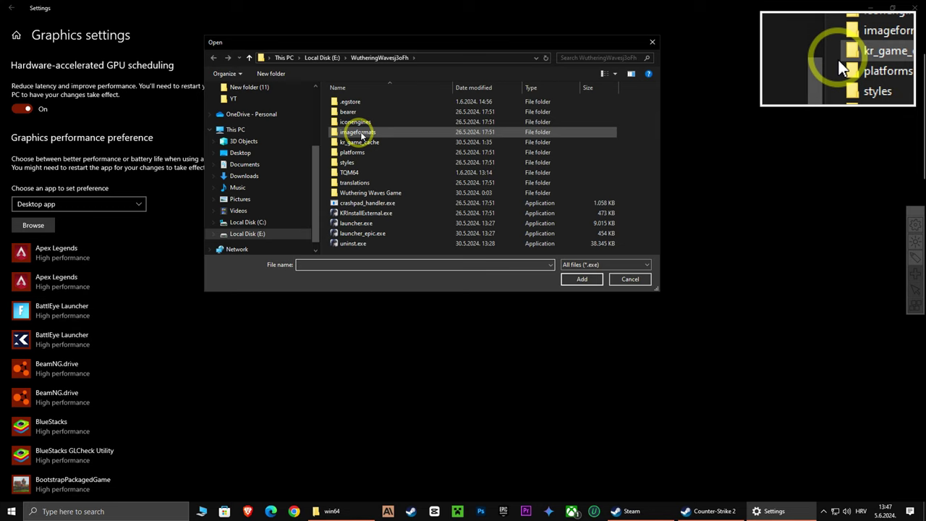
{"action": "left_click", "coordinate": [429, 64]}
{"action": "right_click", "coordinate": [314, 56]}
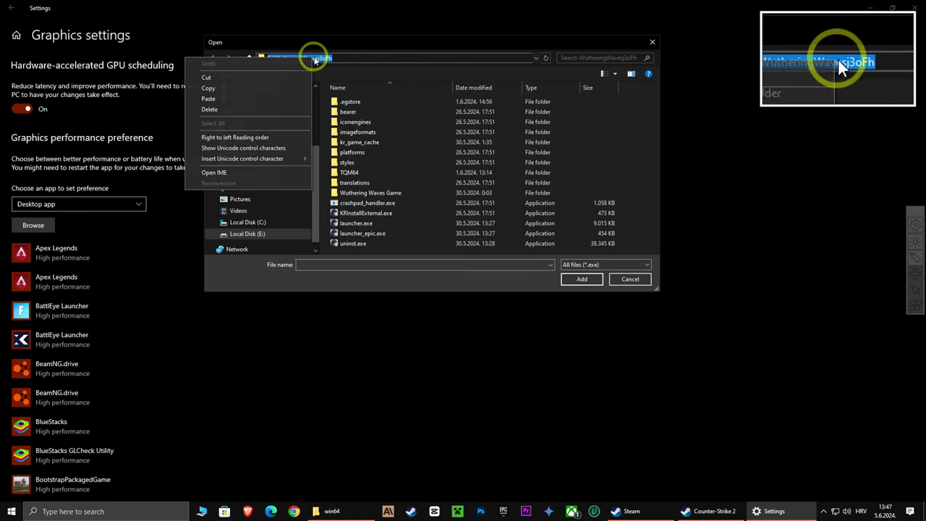
{"action": "left_click", "coordinate": [209, 99]}
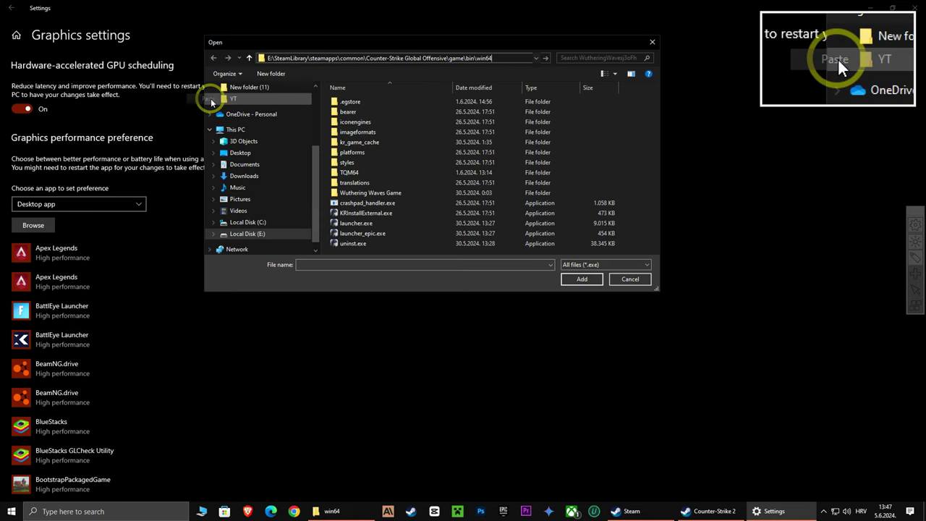
{"action": "left_click", "coordinate": [546, 59]}
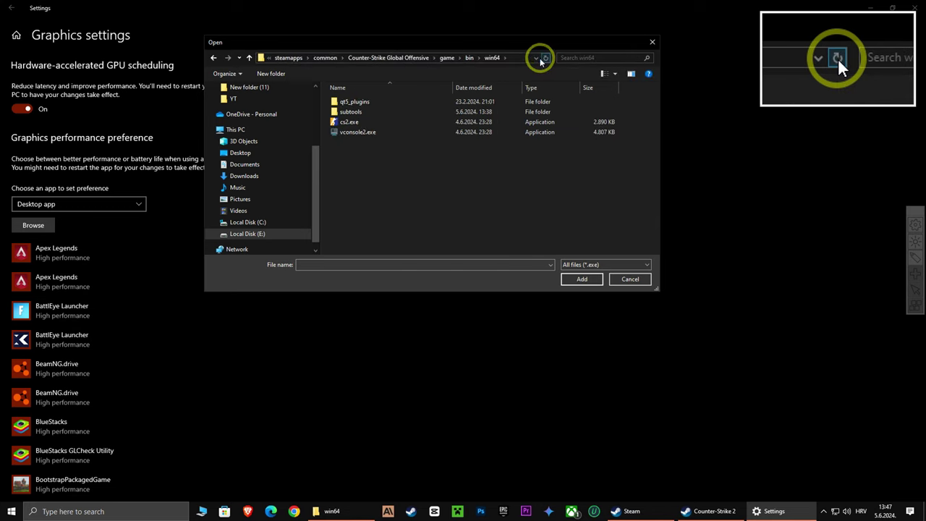
{"action": "left_click", "coordinate": [350, 123]}
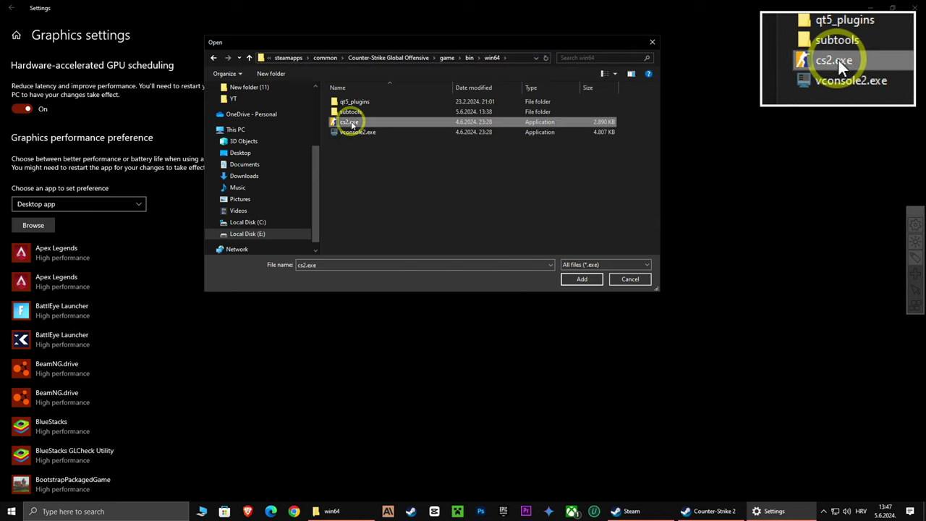
{"action": "left_click", "coordinate": [583, 278]}
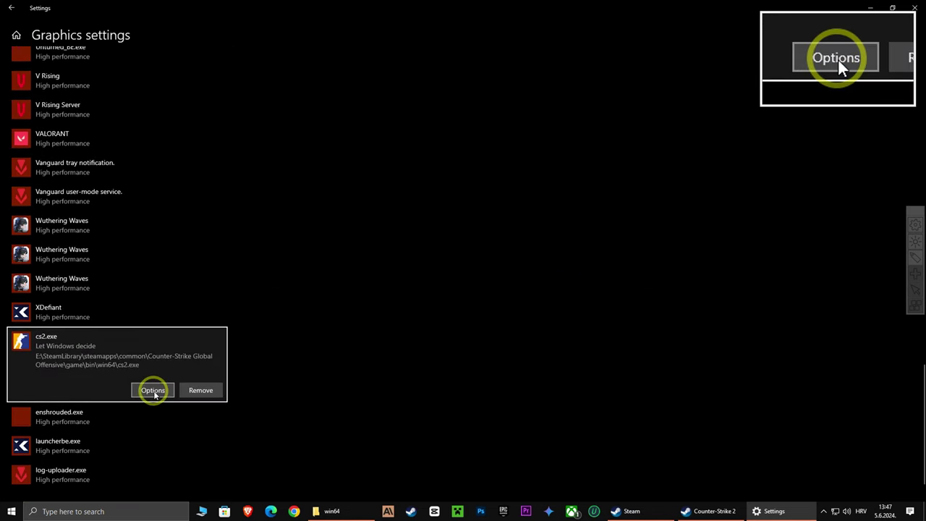
Step: Set the graphics preference of cs2.exe to High performance and save it
{"action": "left_click", "coordinate": [153, 389]}
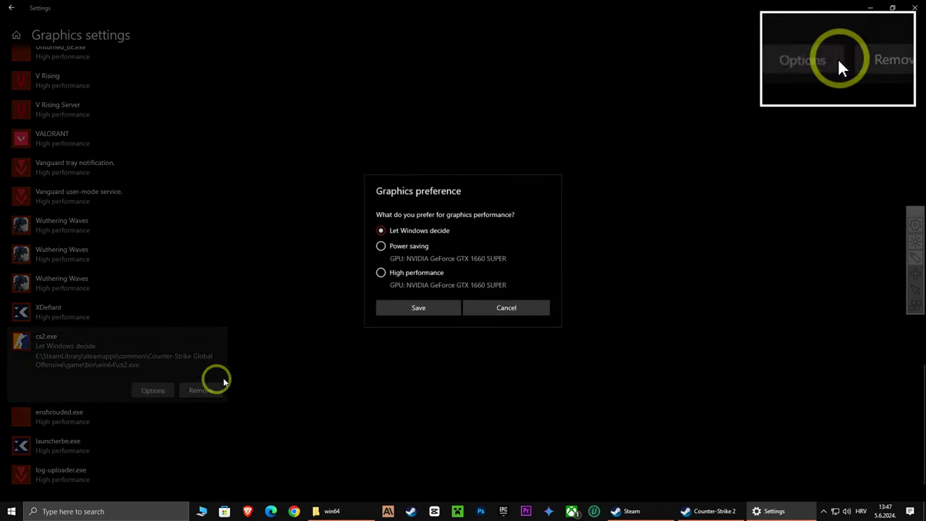
{"action": "left_click", "coordinate": [418, 308]}
Step: Add csgo_legacy_app.exe from the game\csgo\bin\legacy folder as a desktop app to the graphics performance preference list
{"action": "scroll", "coordinate": [181, 291], "scroll_direction": "up", "scroll_amount": 1}
{"action": "scroll", "coordinate": [181, 292], "scroll_direction": "up", "scroll_amount": 20}
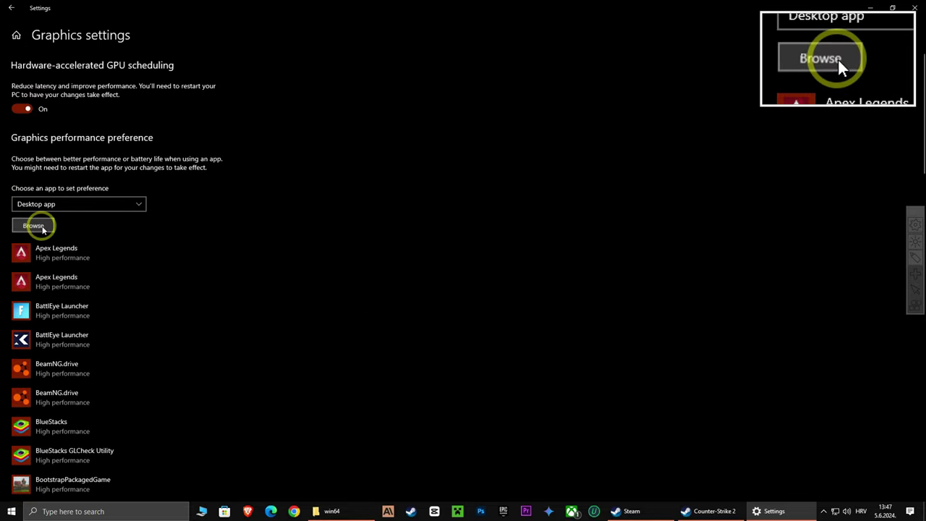
{"action": "left_click", "coordinate": [38, 226]}
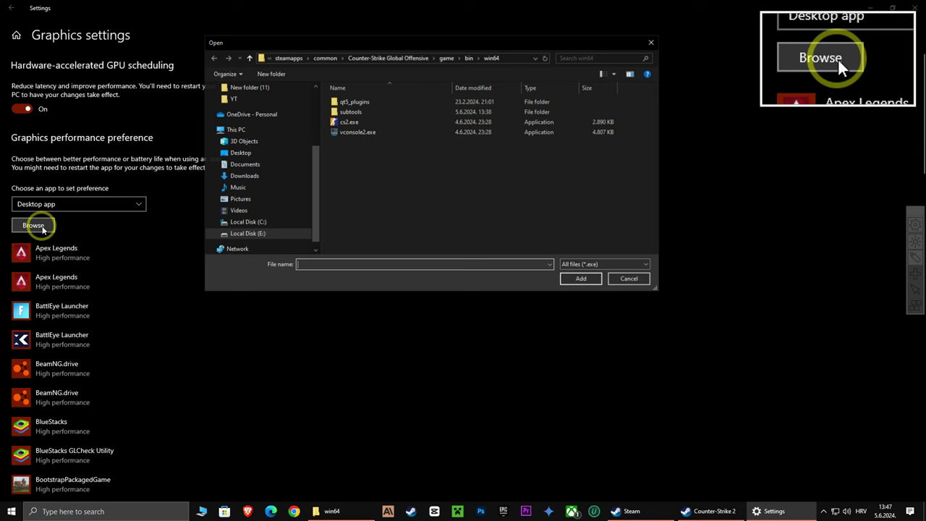
{"action": "left_click", "coordinate": [381, 58]}
{"action": "double_click", "coordinate": [343, 102]}
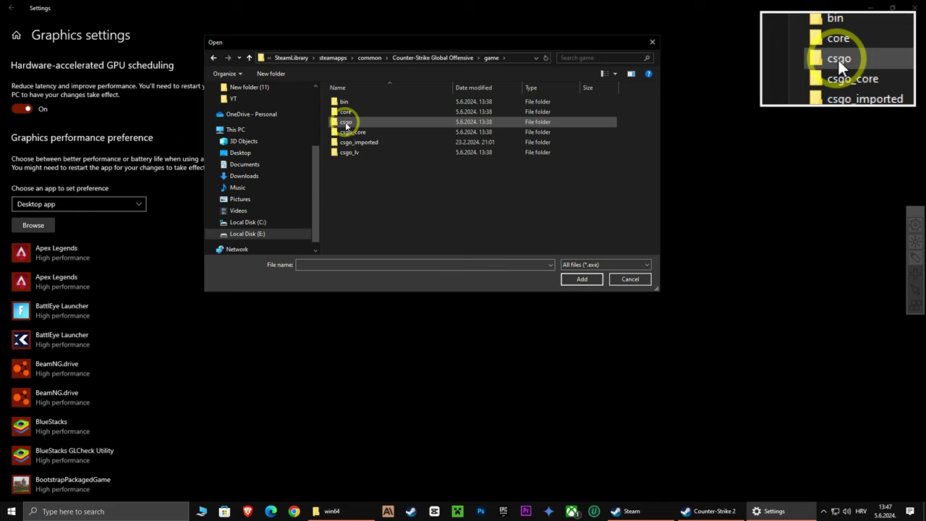
{"action": "double_click", "coordinate": [347, 122]}
{"action": "double_click", "coordinate": [346, 103]}
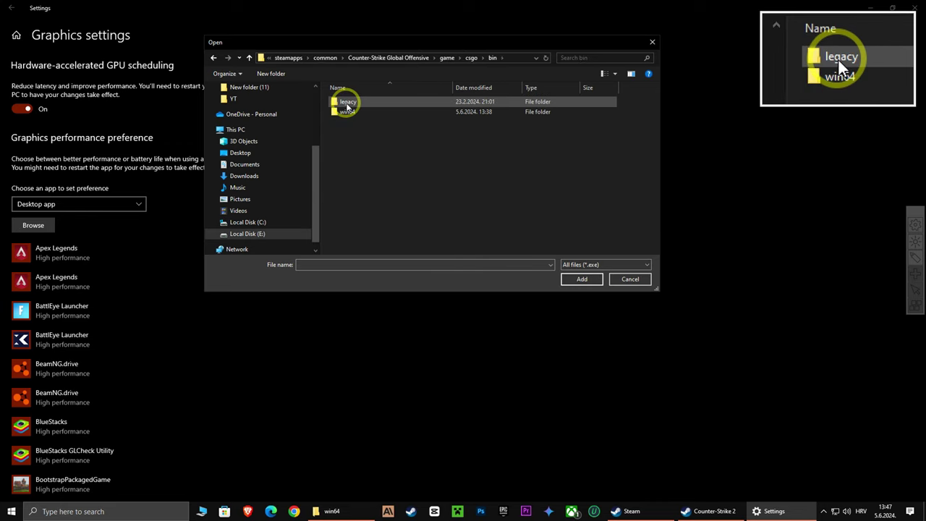
{"action": "double_click", "coordinate": [347, 102]}
{"action": "left_click", "coordinate": [352, 103]}
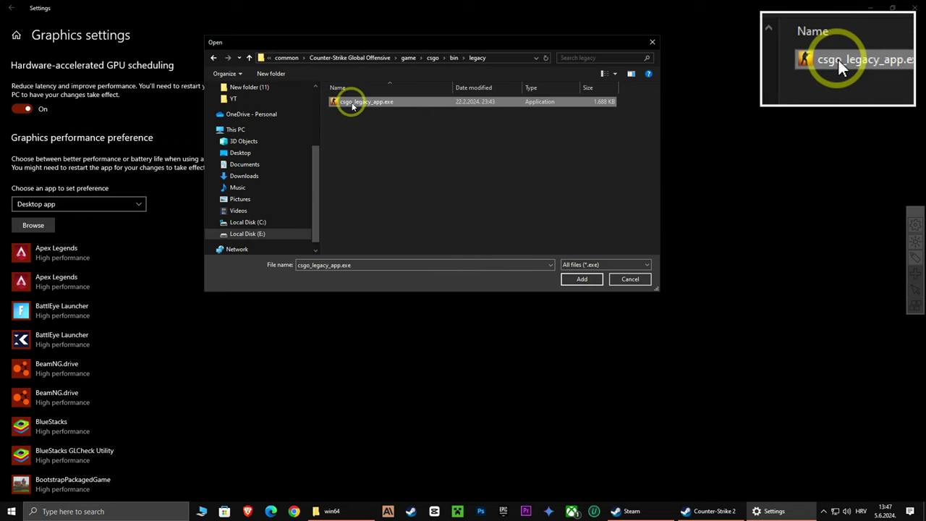
{"action": "left_click", "coordinate": [583, 280]}
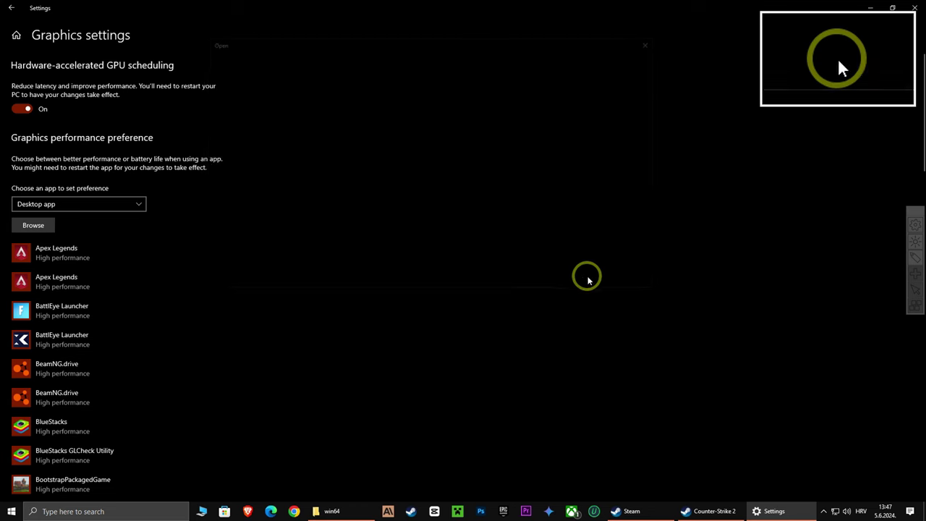
Step: Set the graphics preference of csgo_legacy_app.exe to High performance, save it and close the Graphics settings window
{"action": "left_click", "coordinate": [152, 390]}
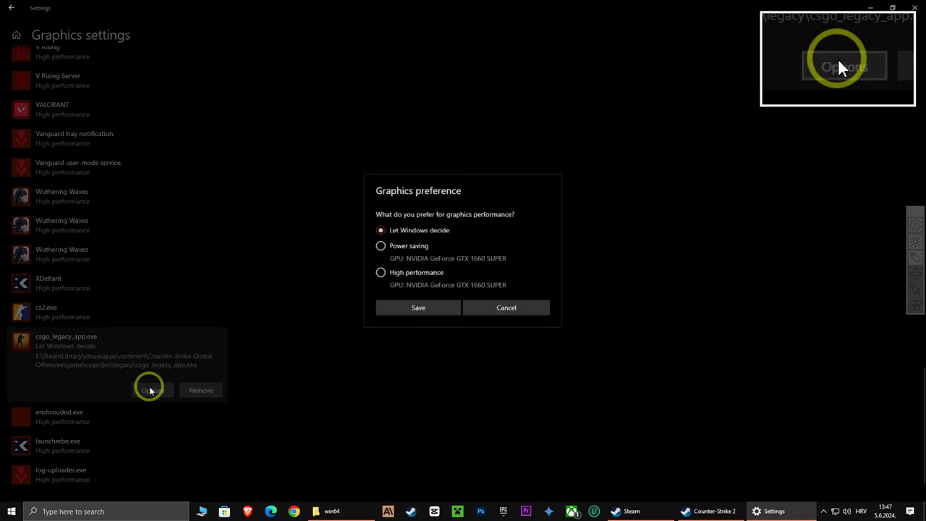
{"action": "left_click", "coordinate": [420, 307]}
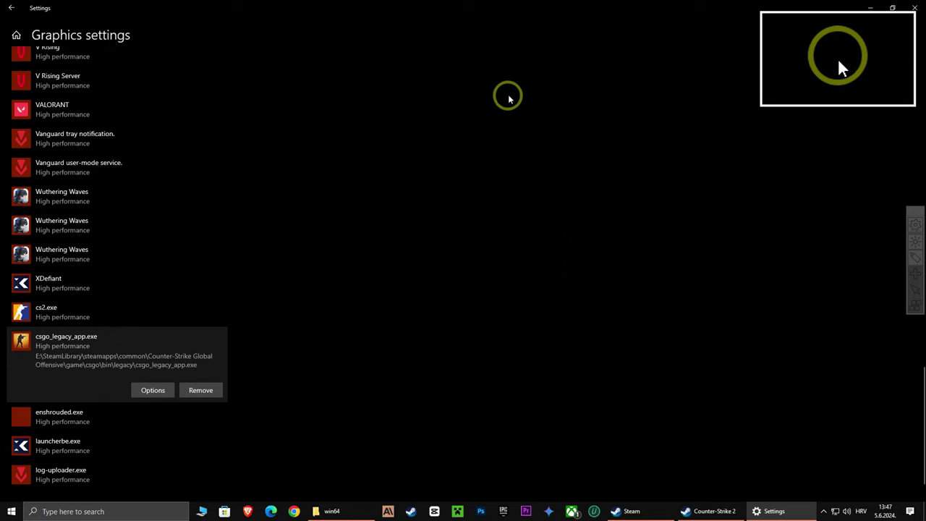
{"action": "double_click", "coordinate": [513, 9]}
{"action": "left_click_drag", "start_coordinate": [510, 54], "coordinate": [399, 91]}
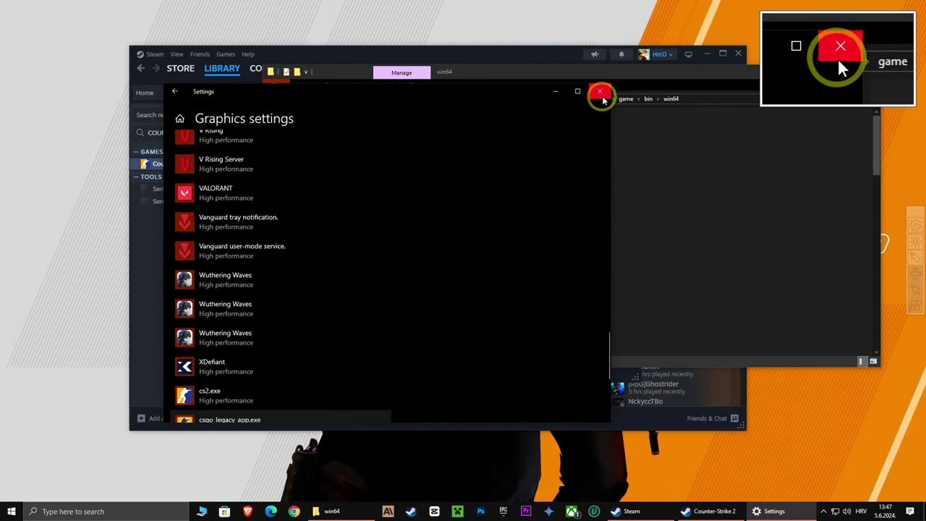
{"action": "left_click", "coordinate": [601, 93]}
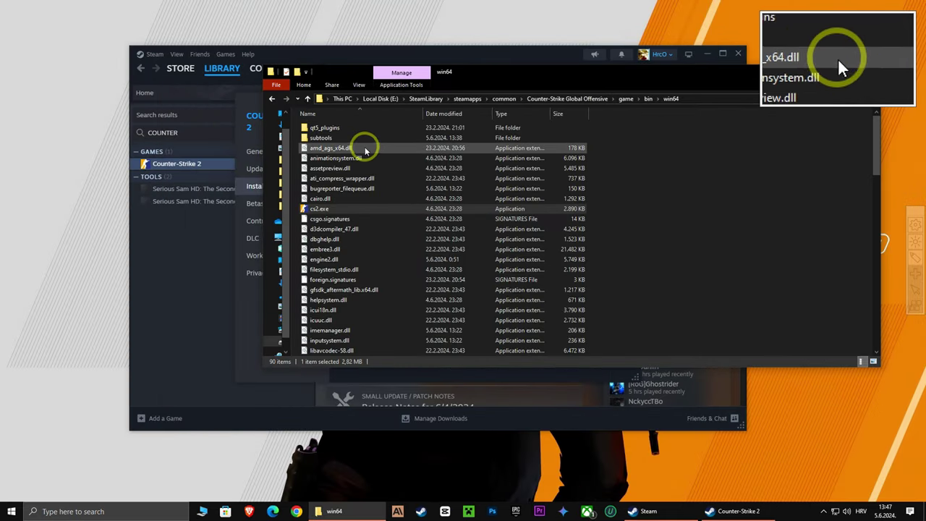
Step: Go from the win64 folder to the game\csgo\bin\legacy folder of Counter-Strike Global Offensive in File Explorer
{"action": "left_click", "coordinate": [626, 99]}
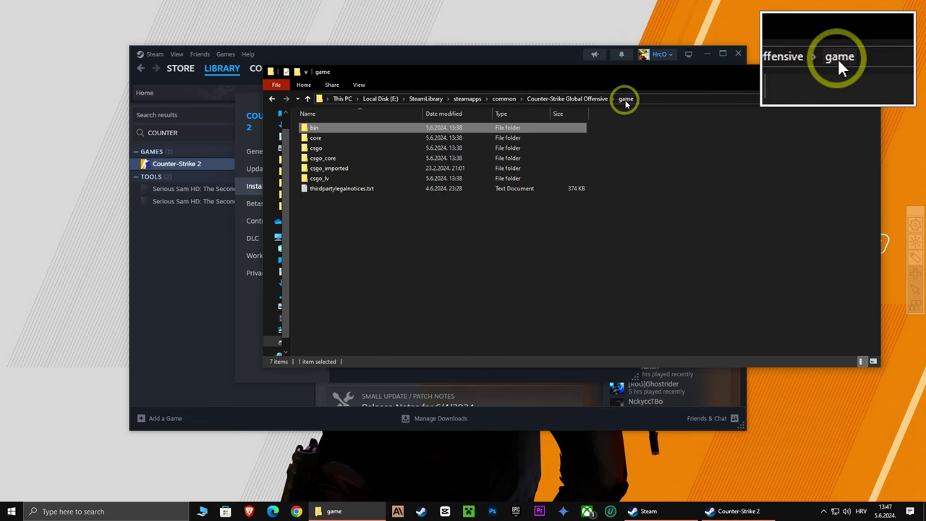
{"action": "double_click", "coordinate": [317, 148]}
{"action": "double_click", "coordinate": [315, 128]}
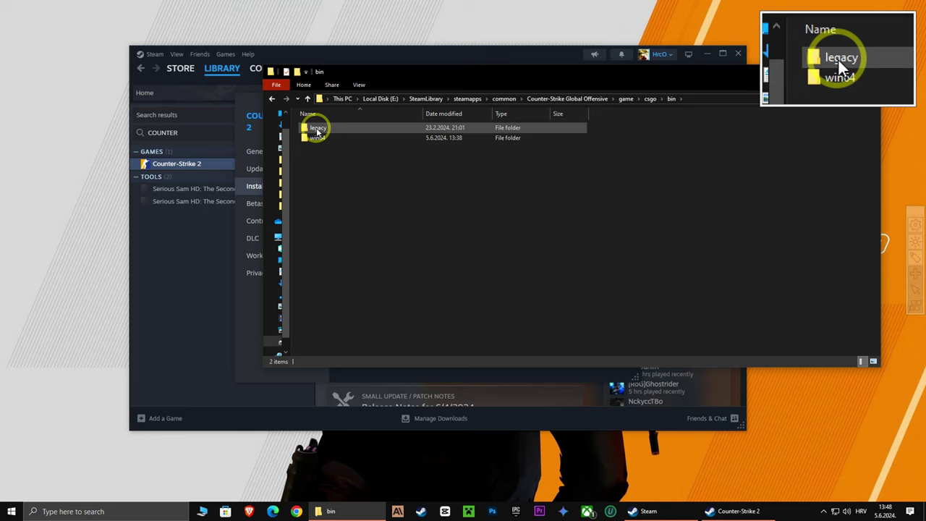
{"action": "double_click", "coordinate": [316, 129]}
Step: Open the compatibility settings for all users of csgo_legacy_app.exe and disable fullscreen optimizations
{"action": "right_click", "coordinate": [323, 131]}
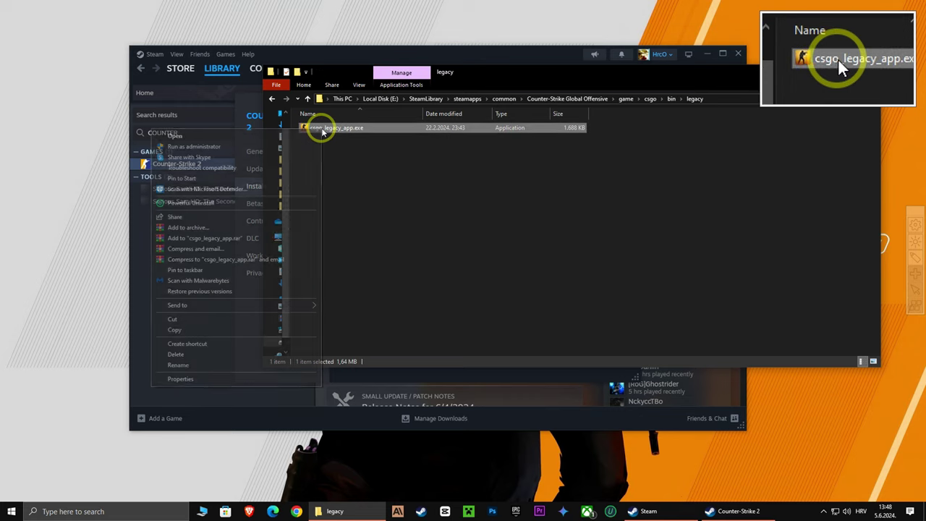
{"action": "left_click", "coordinate": [181, 379]}
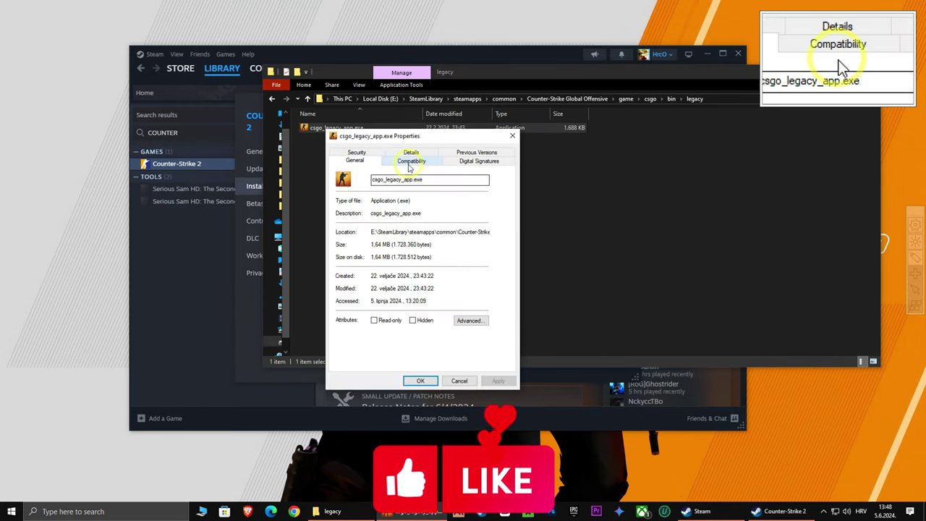
{"action": "left_click", "coordinate": [411, 158]}
{"action": "left_click", "coordinate": [364, 360]}
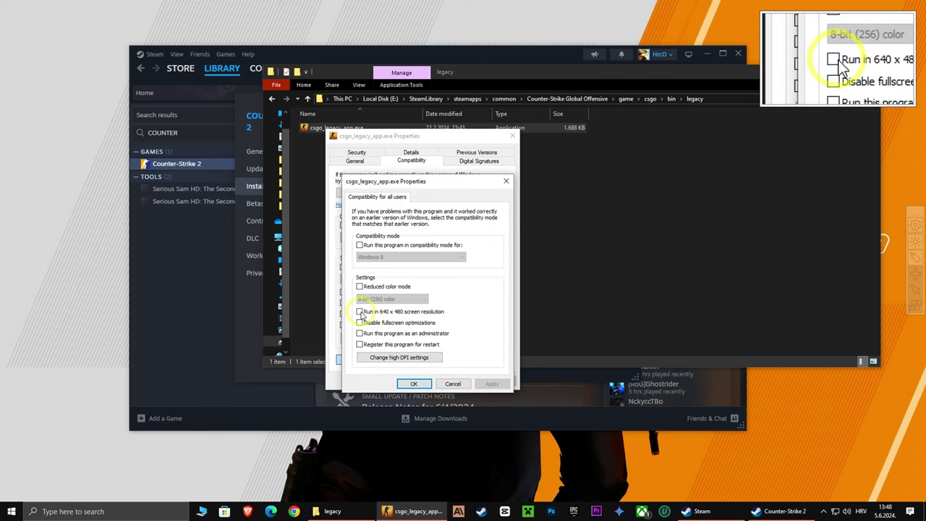
Step: Override the high DPI scaling behavior of csgo_legacy_app.exe with scaling performed by Application, and apply the compatibility settings
{"action": "left_click", "coordinate": [400, 356]}
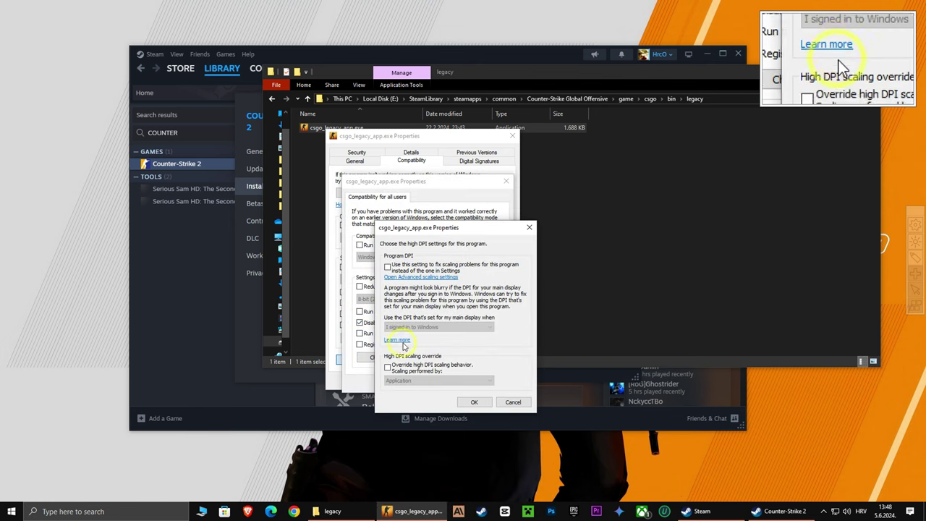
{"action": "left_click", "coordinate": [388, 368]}
{"action": "left_click", "coordinate": [401, 380]}
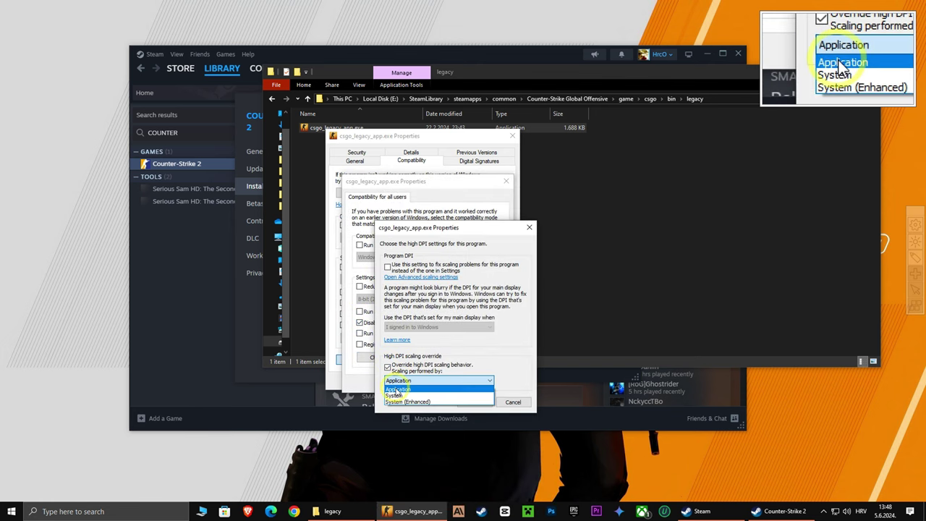
{"action": "left_click", "coordinate": [398, 390]}
{"action": "left_click", "coordinate": [474, 403]}
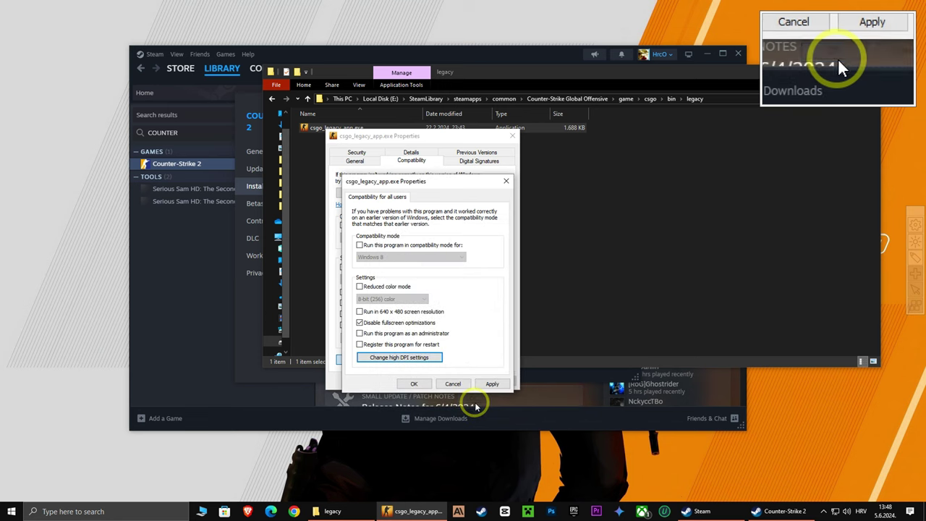
{"action": "left_click", "coordinate": [491, 384]}
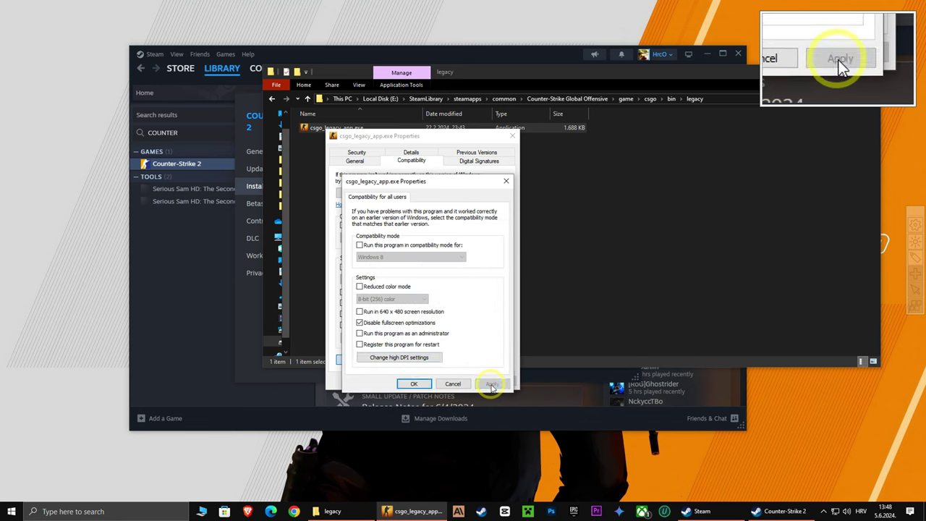
{"action": "left_click", "coordinate": [422, 385]}
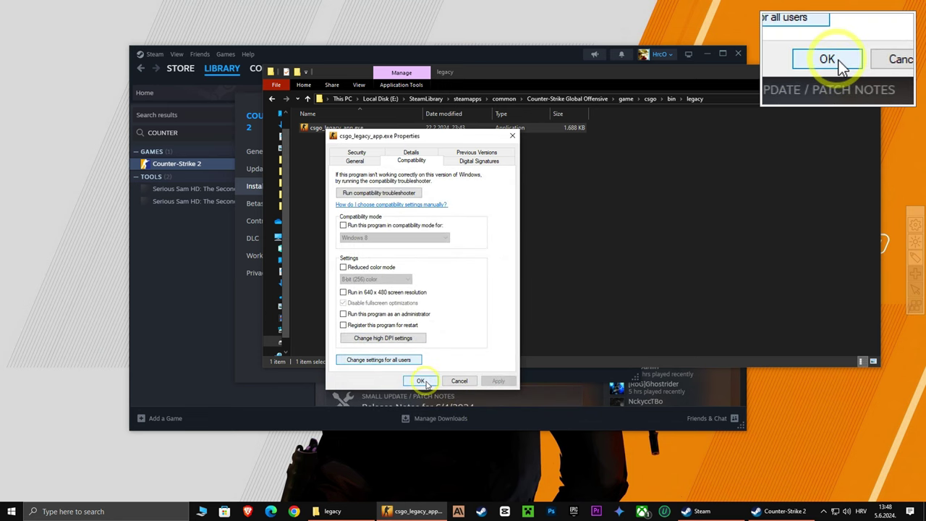
{"action": "left_click", "coordinate": [422, 381]}
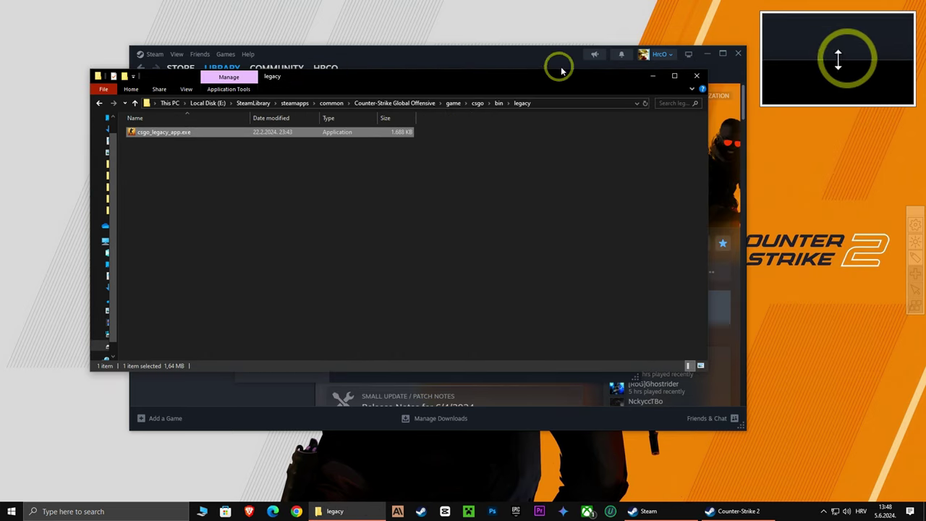
Step: Close the legacy folder window and the Counter-Strike 2 properties, and minimize Steam
{"action": "left_click", "coordinate": [704, 77]}
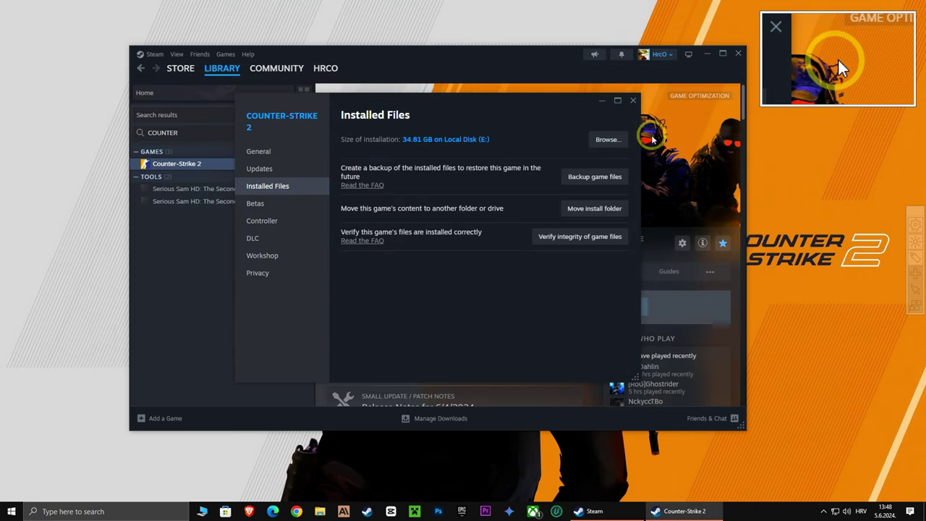
{"action": "left_click", "coordinate": [634, 103]}
{"action": "left_click", "coordinate": [708, 55]}
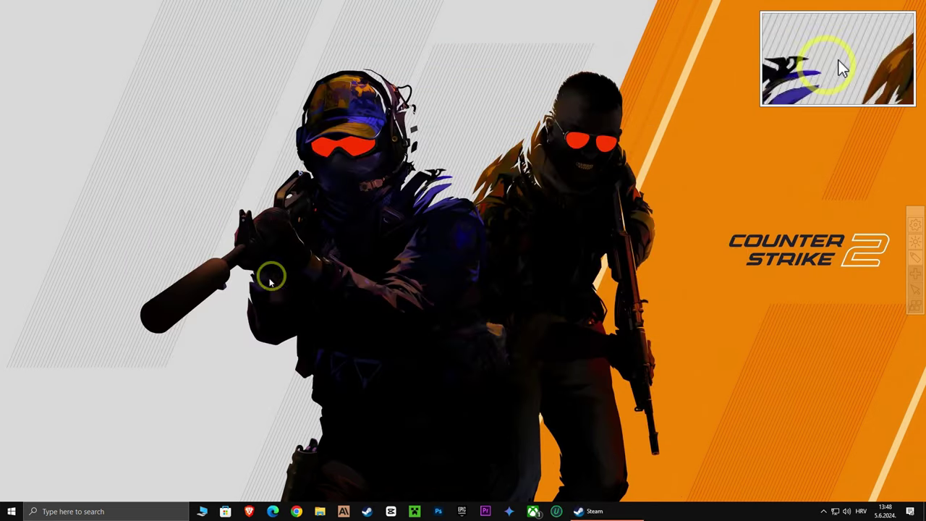
Step: Search Windows for ADVANCED SYSTEM SETTINGS and open the advanced system settings
{"action": "left_click", "coordinate": [57, 509]}
{"action": "type", "text": "ADVANCE"}
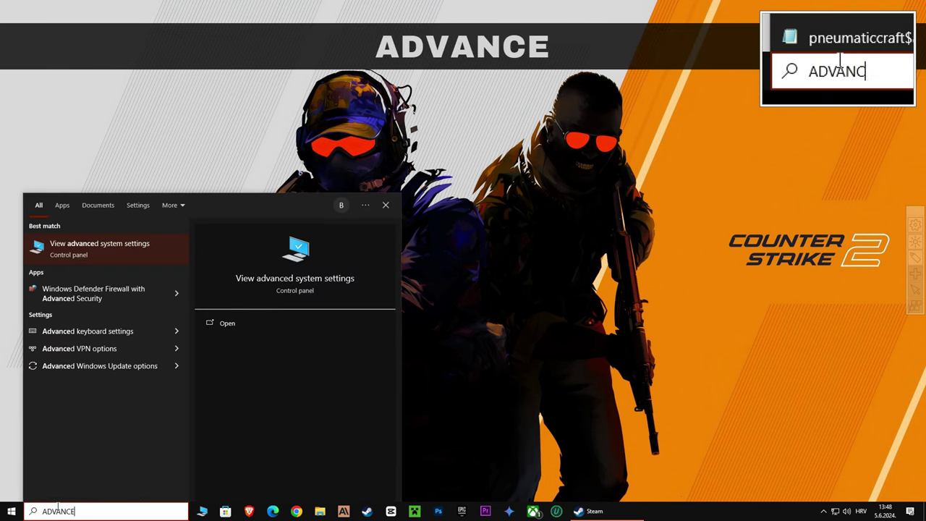
{"action": "type", "text": "D SYSTEM"}
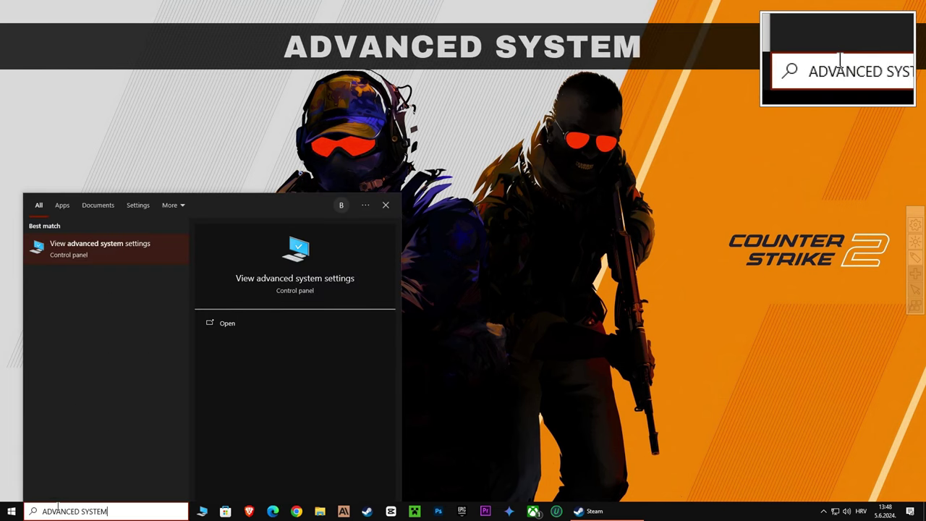
{"action": "type", "text": " SEE"}
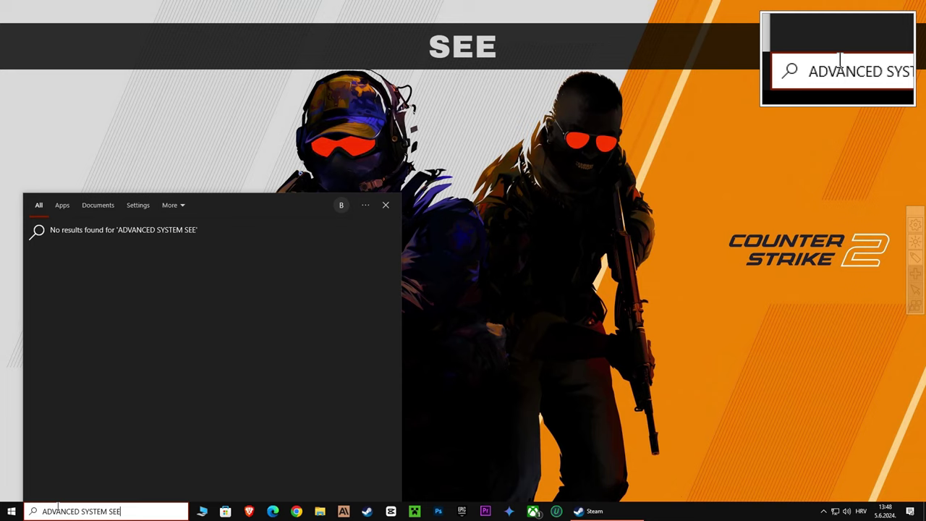
{"action": "key", "text": "BackSpace"}
{"action": "key", "text": "BackSpace"}
{"action": "key", "text": "BackSpace"}
{"action": "type", "text": "SE"}
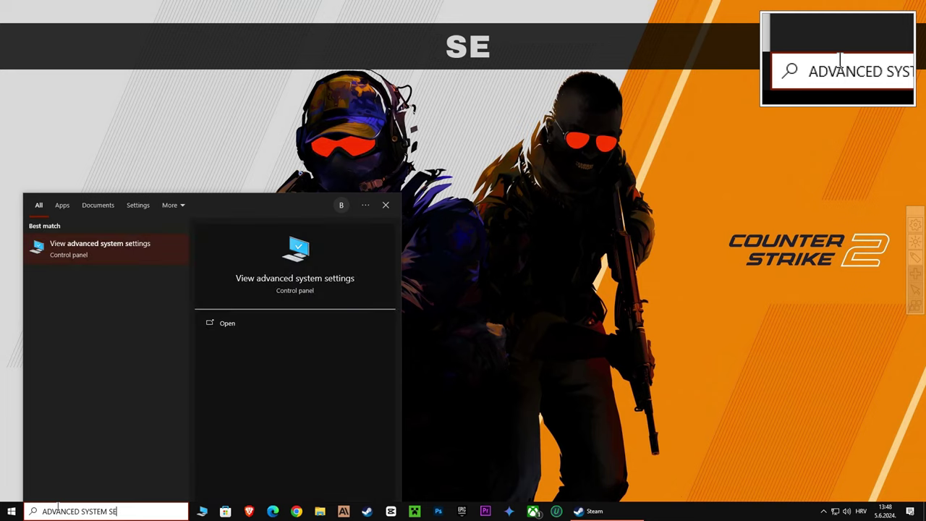
{"action": "type", "text": "TTINGS"}
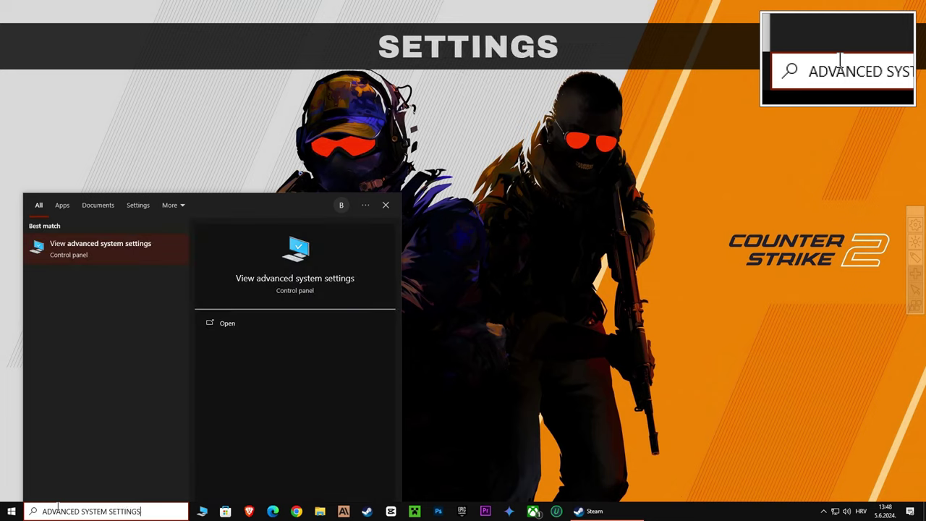
{"action": "left_click", "coordinate": [77, 253]}
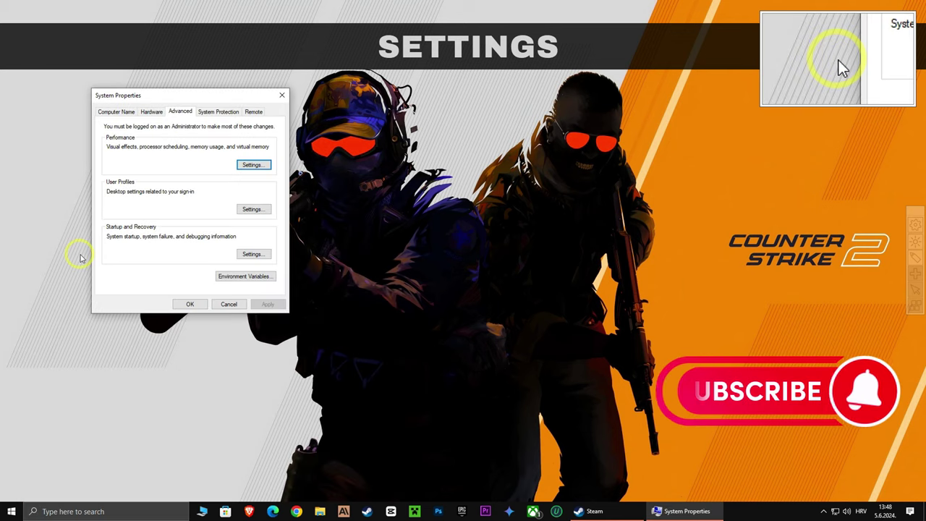
Step: Set processor scheduling to best performance of Programs in the advanced performance options
{"action": "left_click_drag", "start_coordinate": [190, 98], "coordinate": [465, 108]}
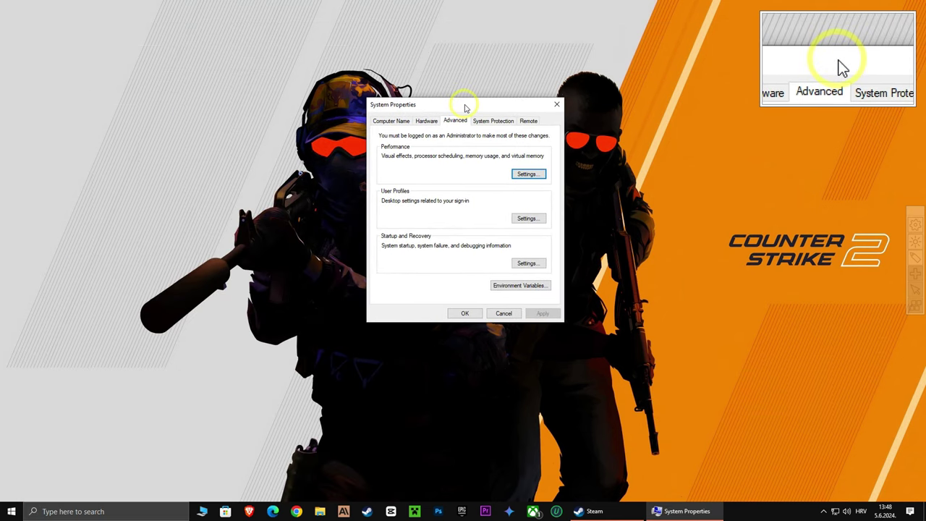
{"action": "left_click", "coordinate": [397, 125]}
{"action": "left_click", "coordinate": [456, 122]}
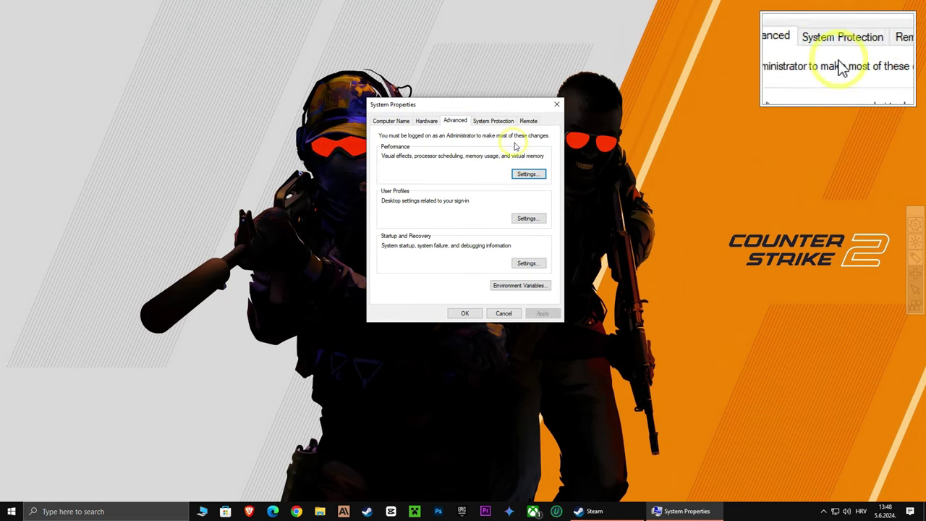
{"action": "left_click", "coordinate": [526, 174]}
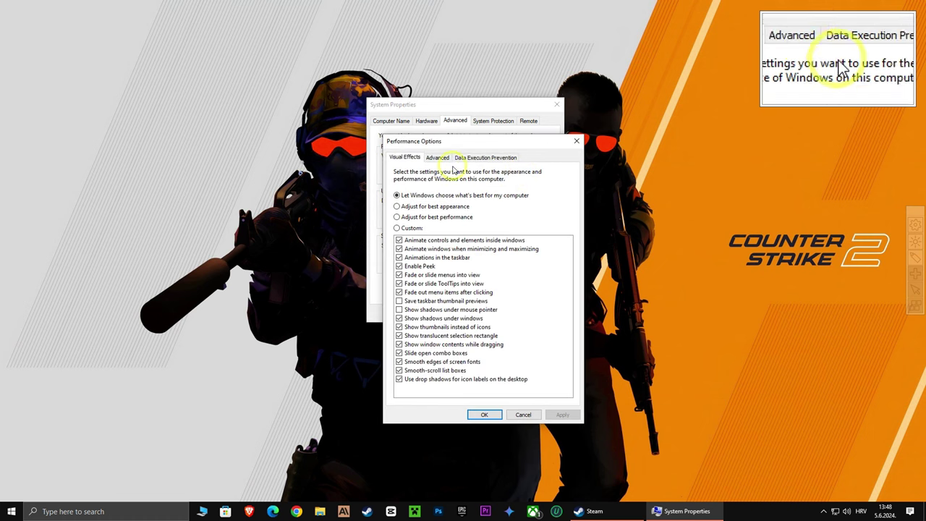
{"action": "left_click", "coordinate": [440, 158]}
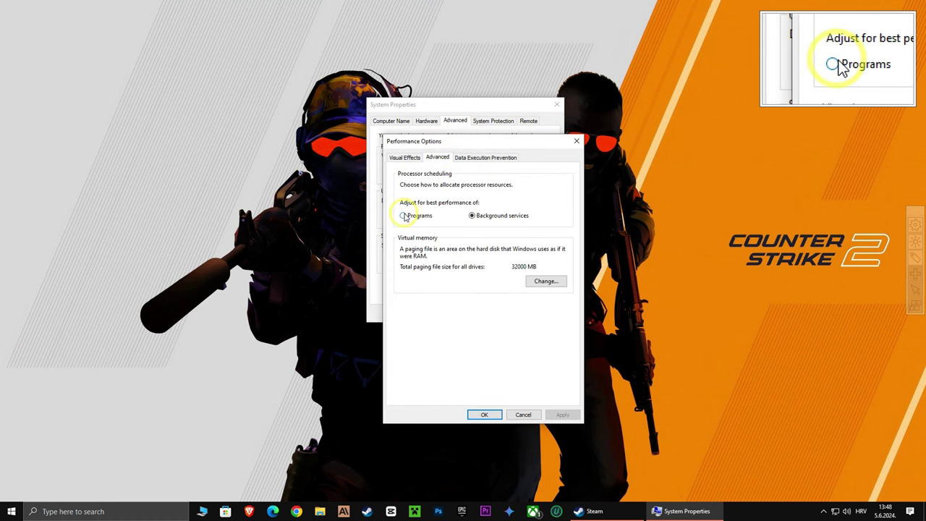
Step: Open the virtual memory settings, leave automatic paging file management disabled and select drive C:
{"action": "left_click", "coordinate": [546, 281]}
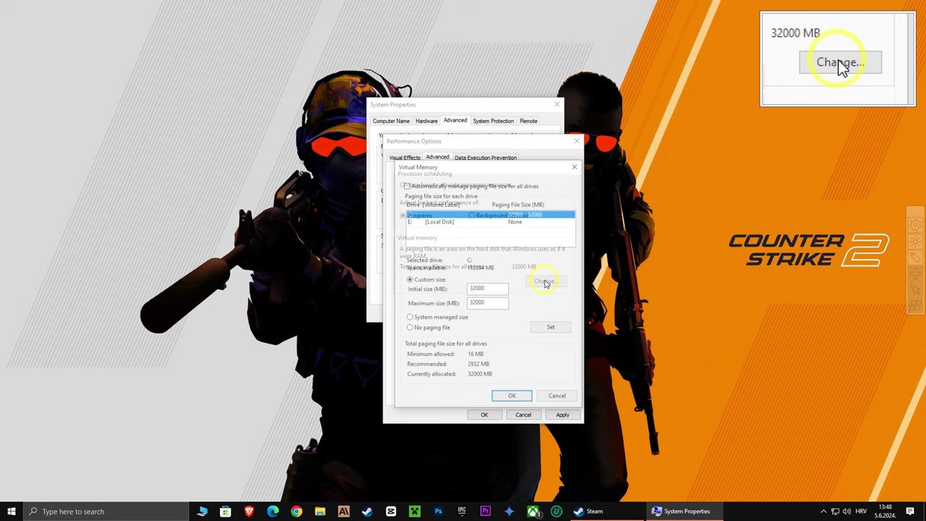
{"action": "left_click", "coordinate": [406, 184]}
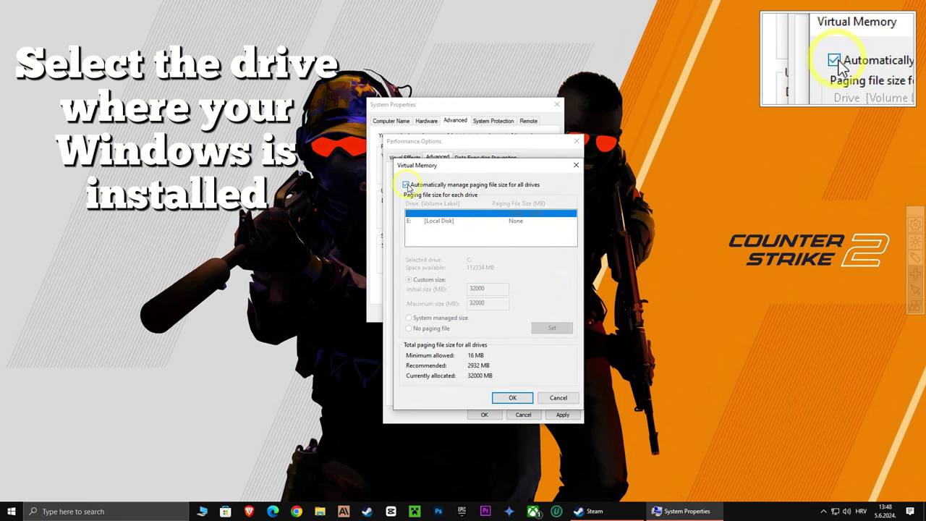
{"action": "left_click", "coordinate": [406, 184]}
{"action": "left_click", "coordinate": [434, 222]}
{"action": "left_click", "coordinate": [431, 214]}
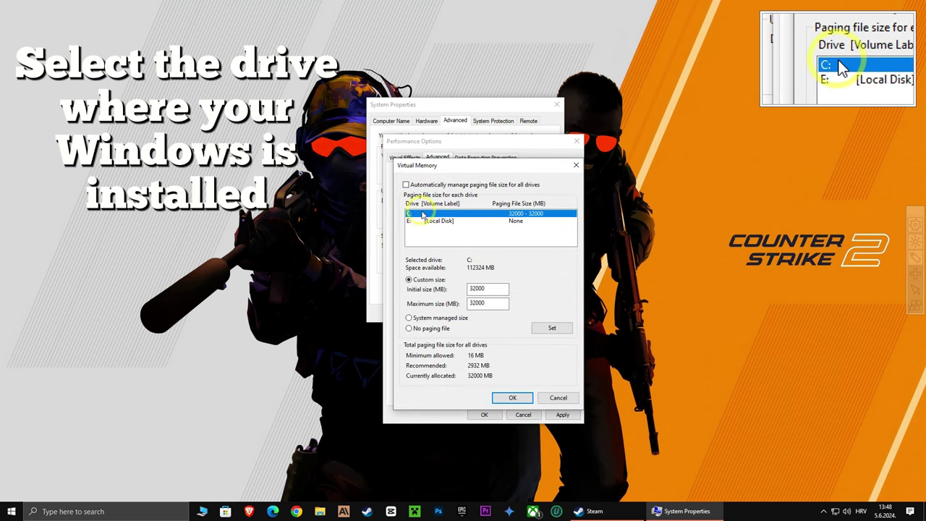
Step: Set a custom paging file on drive C: with initial and maximum sizes of 32000 MB, and confirm the virtual memory settings
{"action": "left_click", "coordinate": [410, 327]}
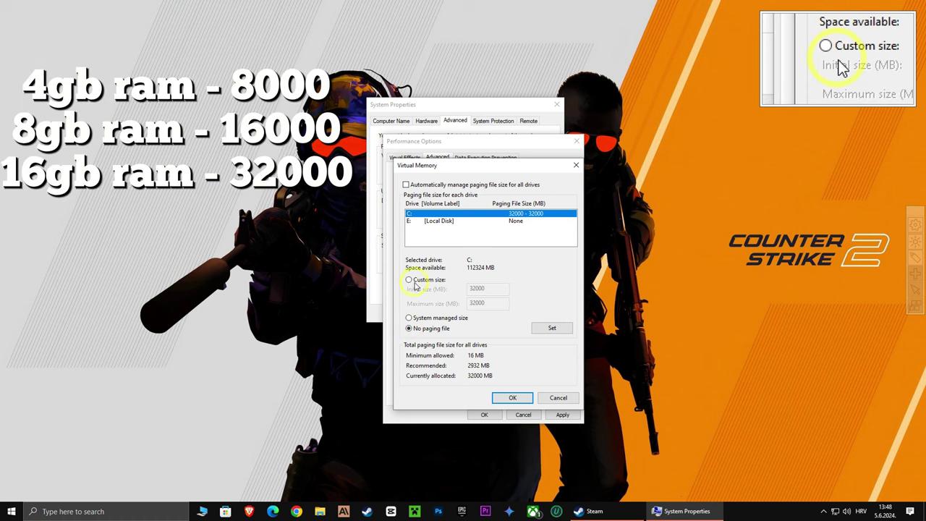
{"action": "left_click", "coordinate": [409, 280]}
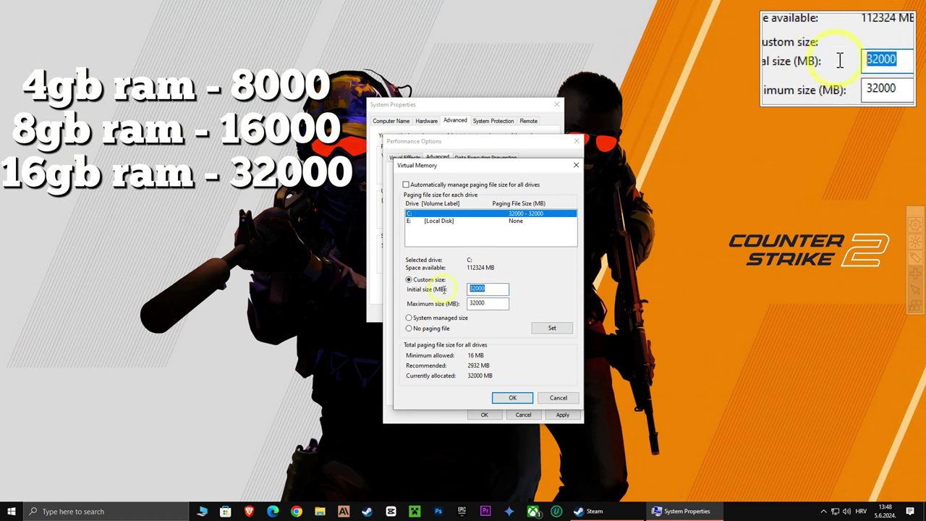
{"action": "type", "text": "32000"}
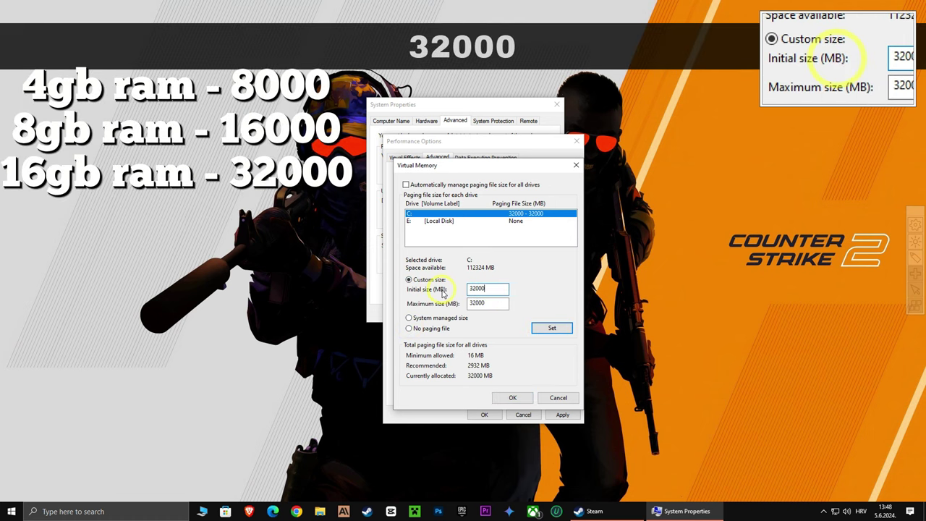
{"action": "type", "text": "32"}
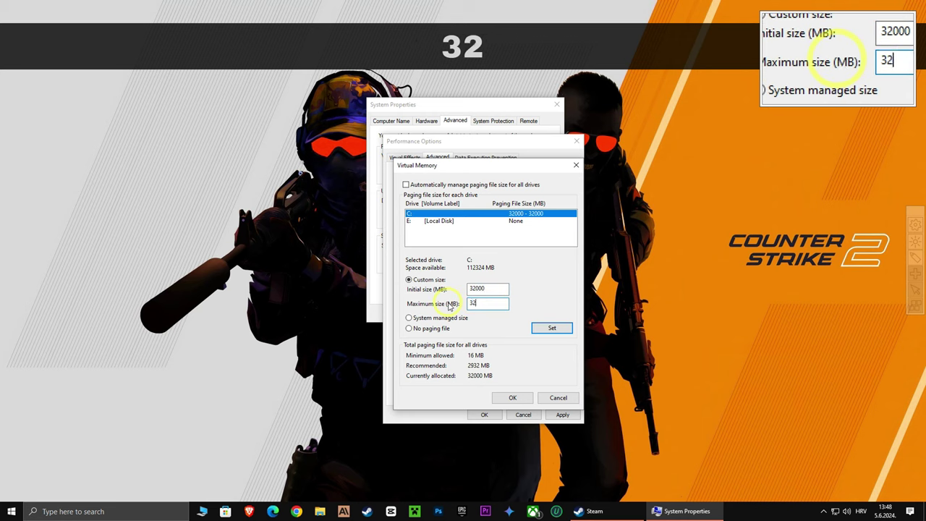
{"action": "type", "text": "000"}
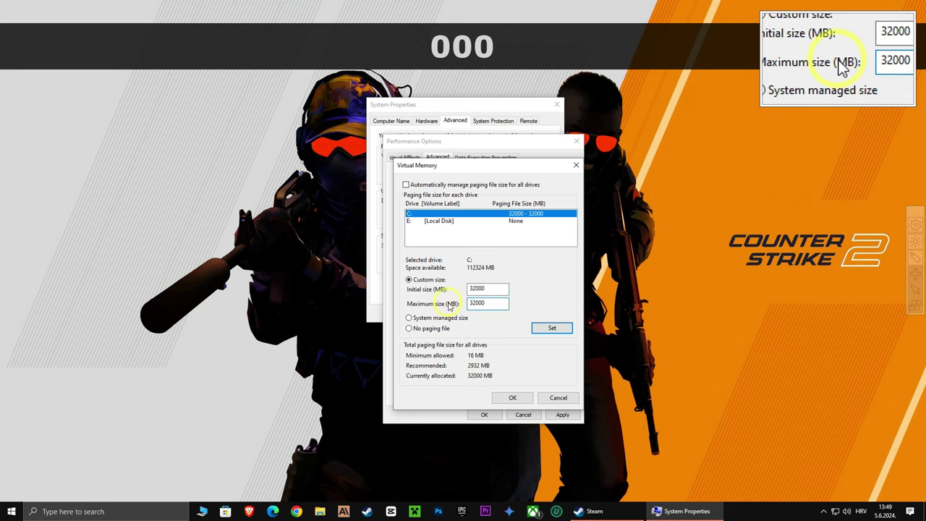
{"action": "left_click", "coordinate": [553, 331]}
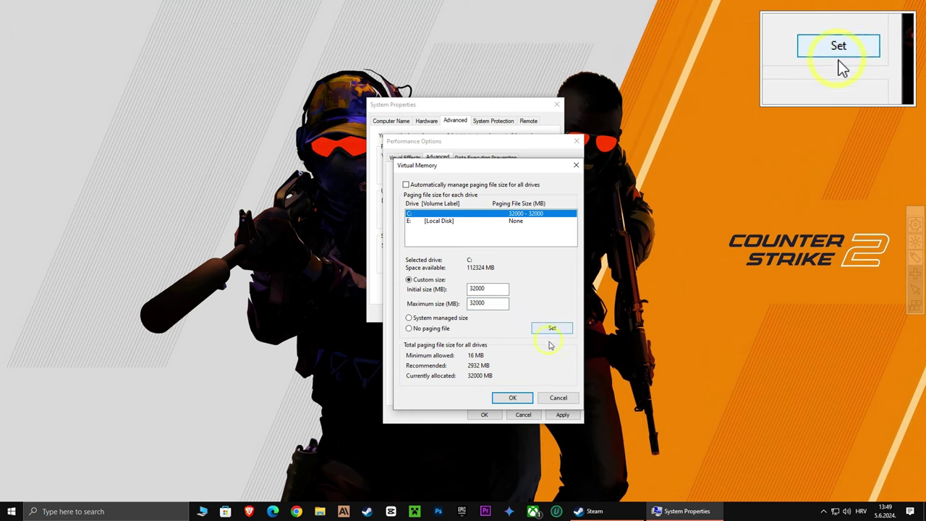
{"action": "left_click", "coordinate": [512, 398]}
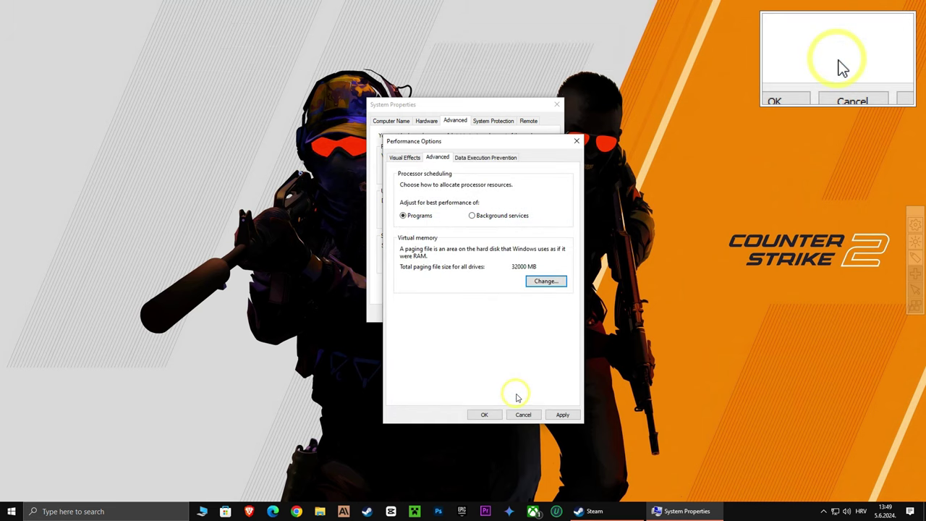
Step: Apply the performance options and close both them and the System Properties
{"action": "left_click", "coordinate": [565, 416]}
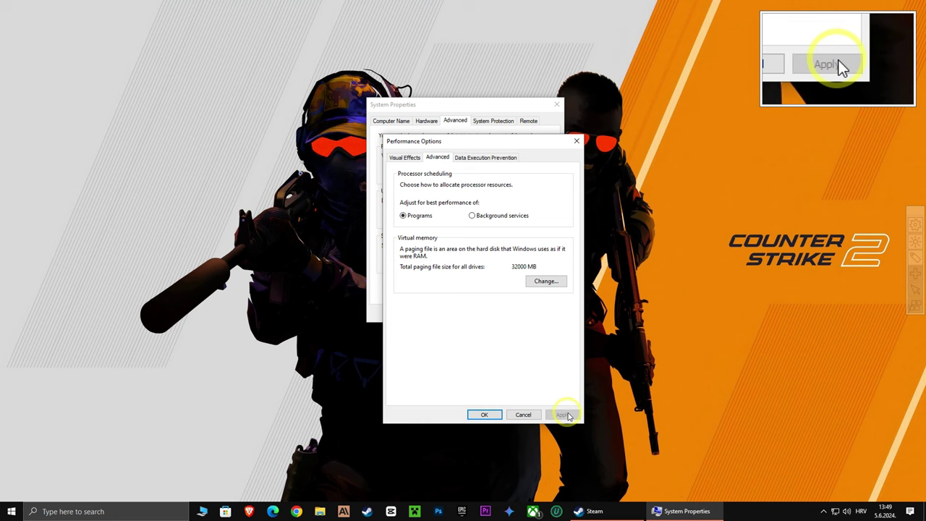
{"action": "left_click", "coordinate": [484, 414]}
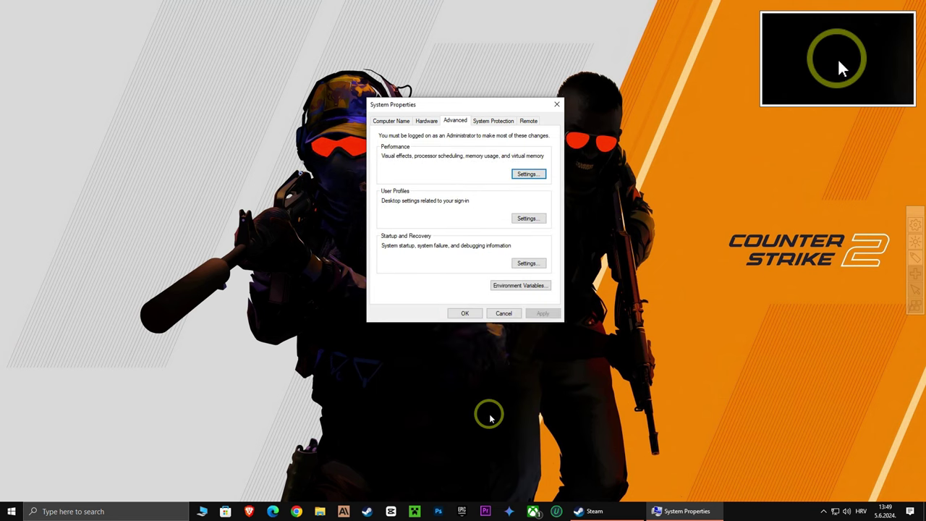
{"action": "left_click", "coordinate": [466, 313]}
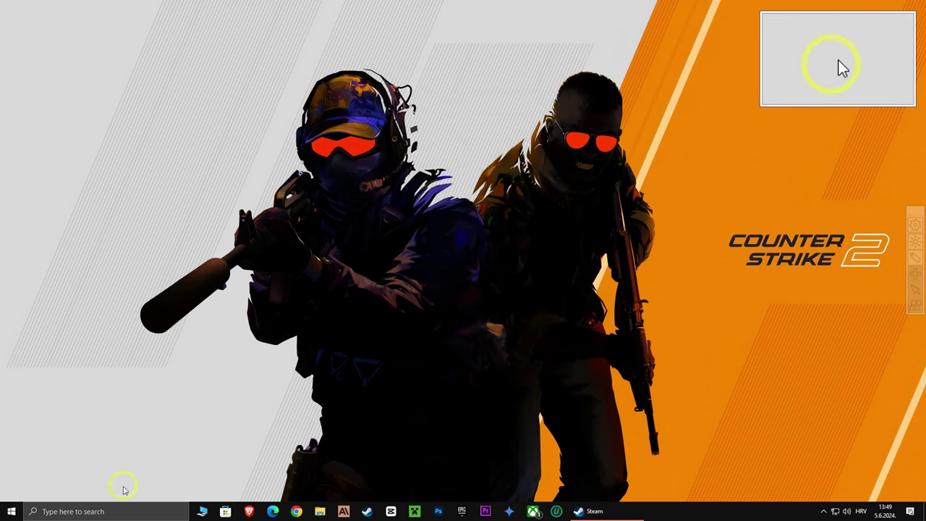
Step: Search Windows for EDIT POWER PLAN, go to Power Options, use the High performance plan and close the window
{"action": "left_click", "coordinate": [113, 511]}
{"action": "type", "text": "EDIT"}
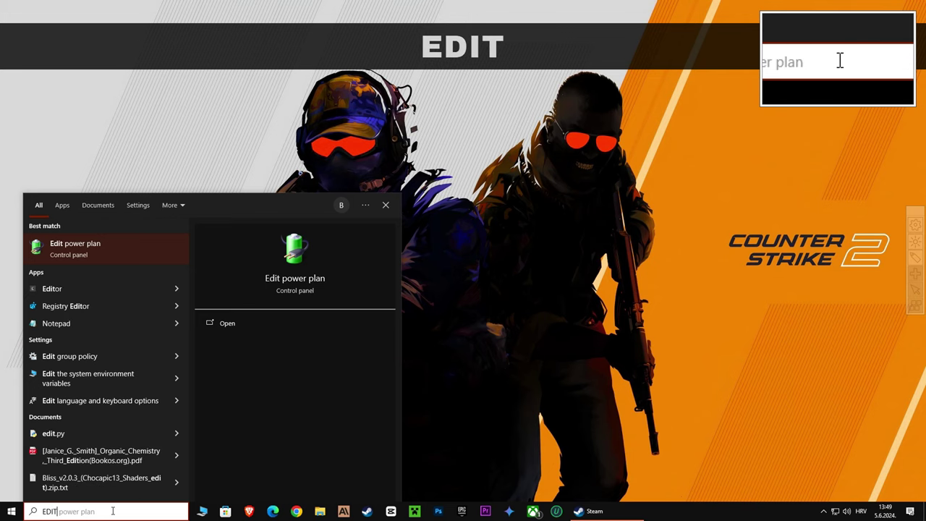
{"action": "type", "text": " POWER PL"}
{"action": "type", "text": "AN"}
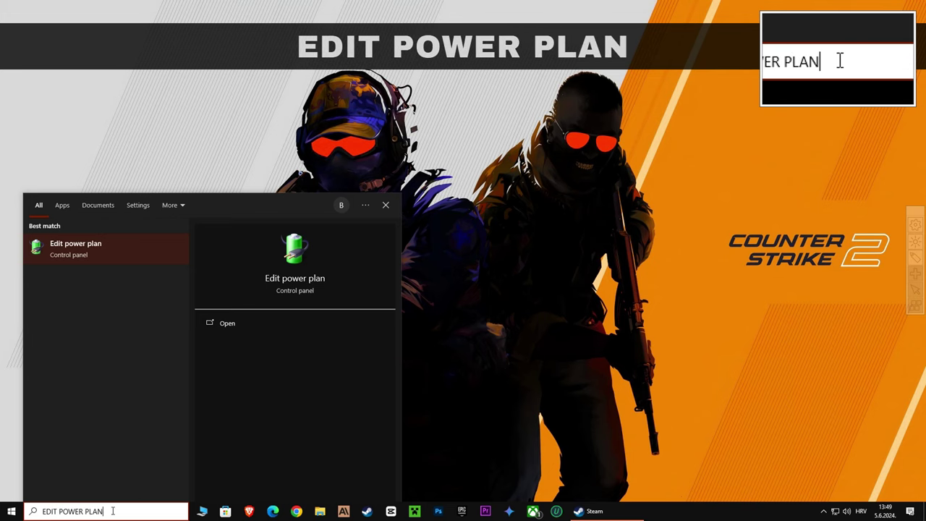
{"action": "left_click", "coordinate": [76, 249]}
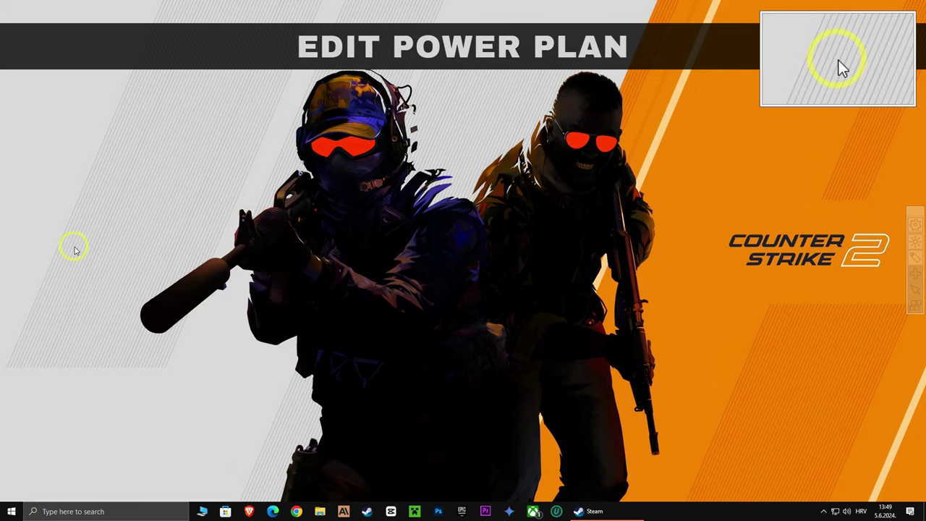
{"action": "left_click", "coordinate": [403, 144]}
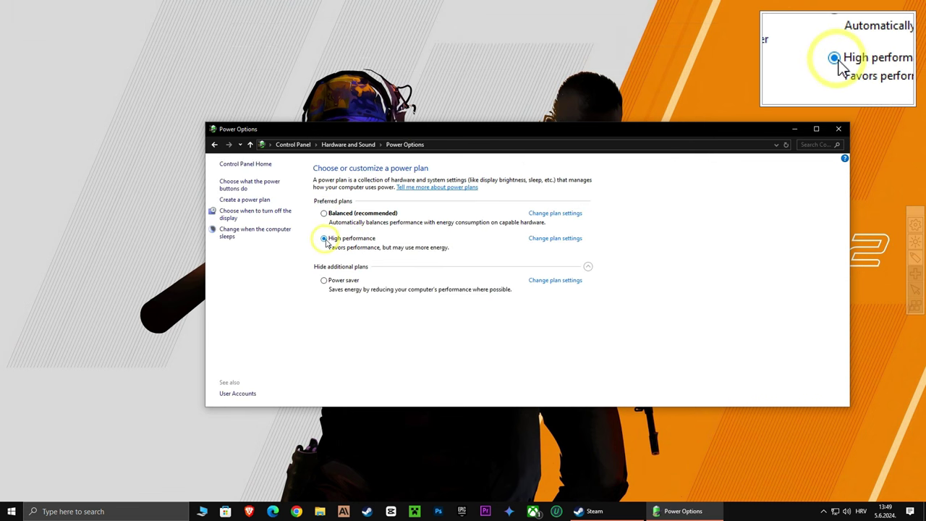
{"action": "left_click", "coordinate": [839, 130]}
Step: Search Windows for BACKGROUND APPS, turn off letting apps run in the background and close the settings
{"action": "left_click", "coordinate": [85, 508]}
{"action": "type", "text": "BA"}
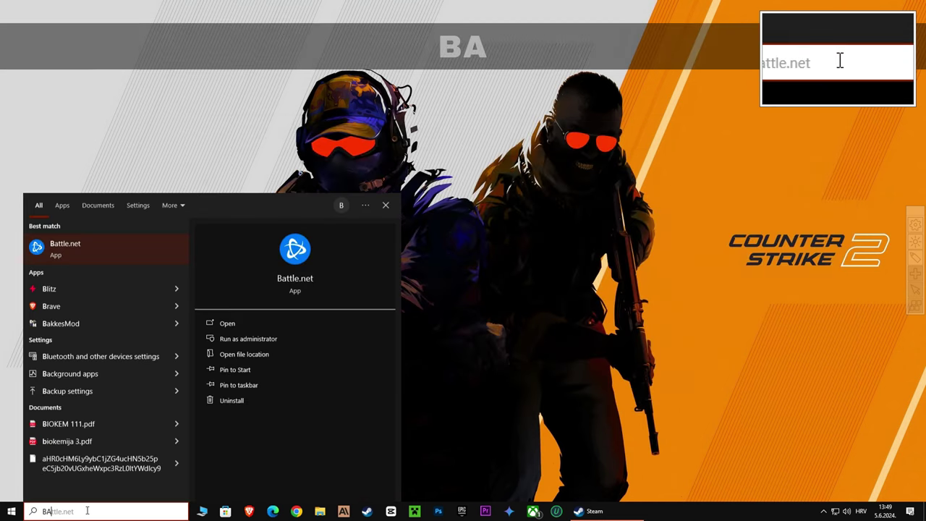
{"action": "type", "text": "CKGROUND APPS"}
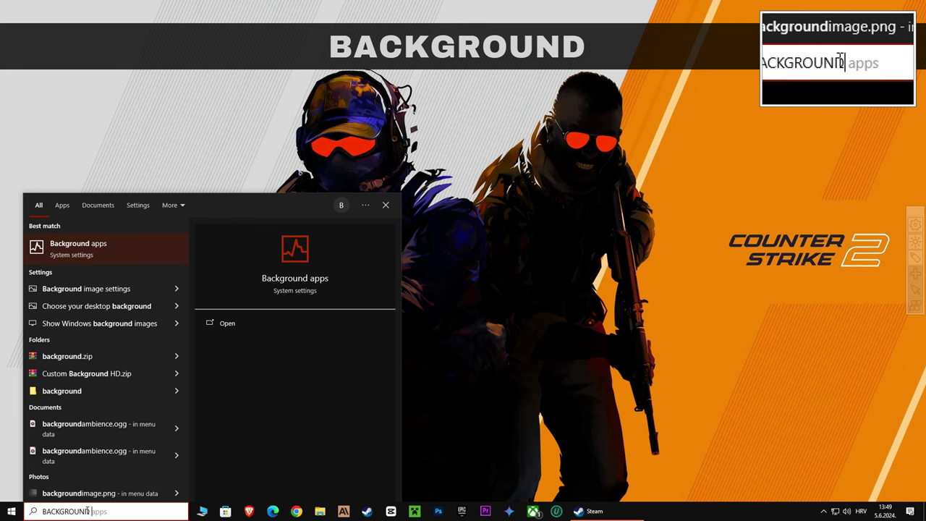
{"action": "left_click", "coordinate": [88, 251]}
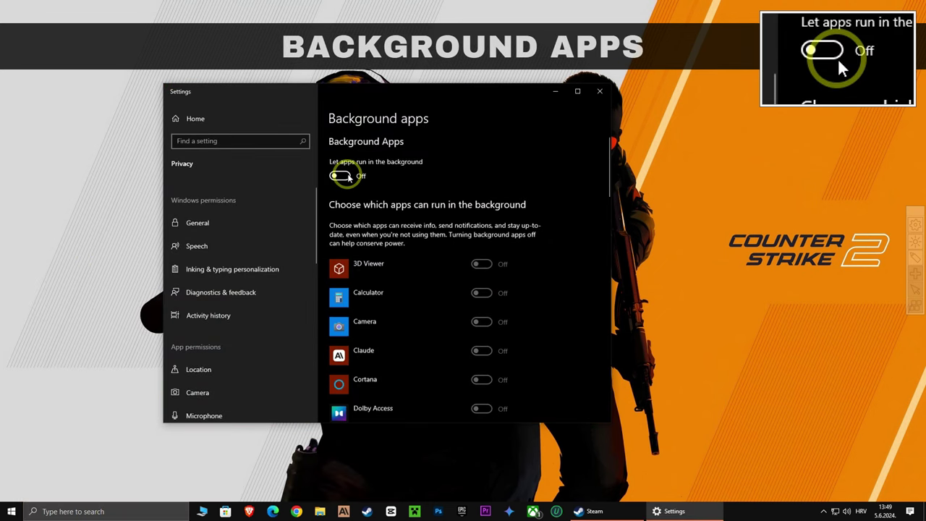
{"action": "left_click", "coordinate": [346, 177]}
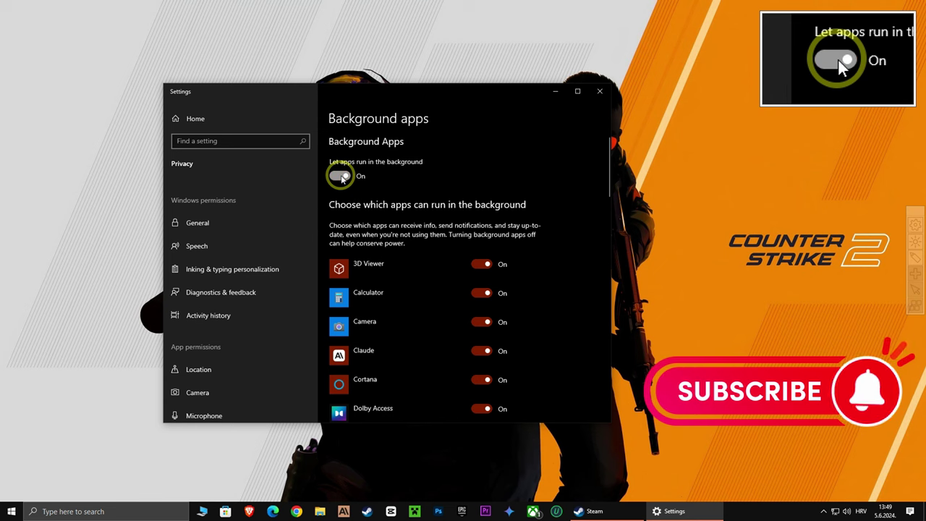
{"action": "left_click", "coordinate": [342, 178]}
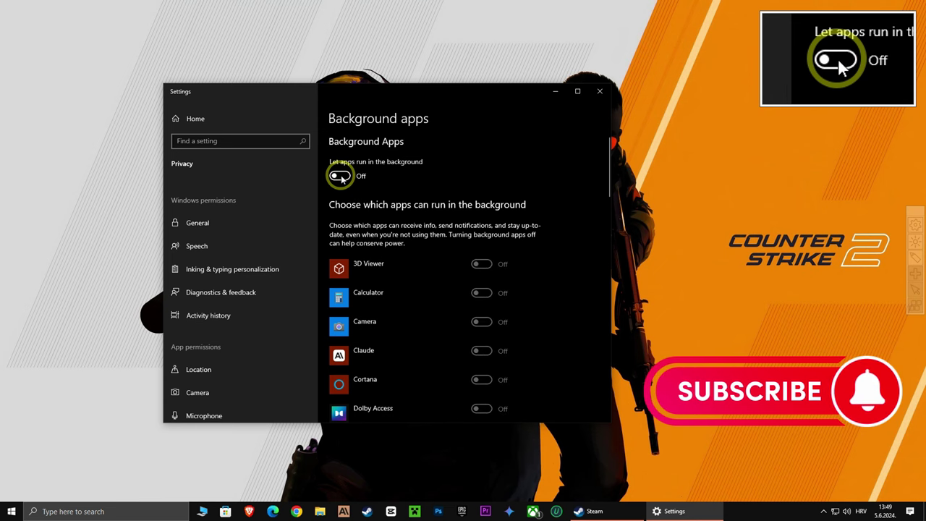
{"action": "left_click", "coordinate": [600, 92]}
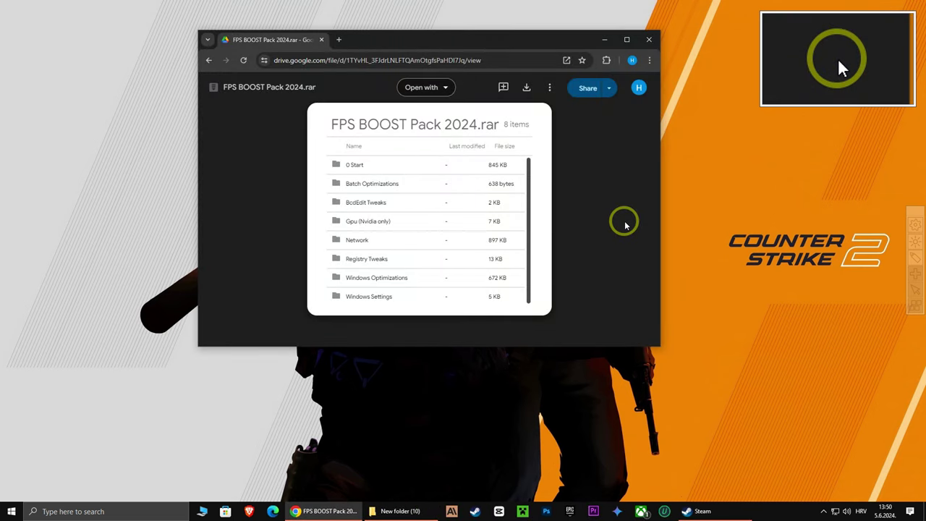
Step: Download FPS BOOST Pack 2024.rar from Google Drive, place it in New folder (10) and close the browser
{"action": "left_click", "coordinate": [526, 87]}
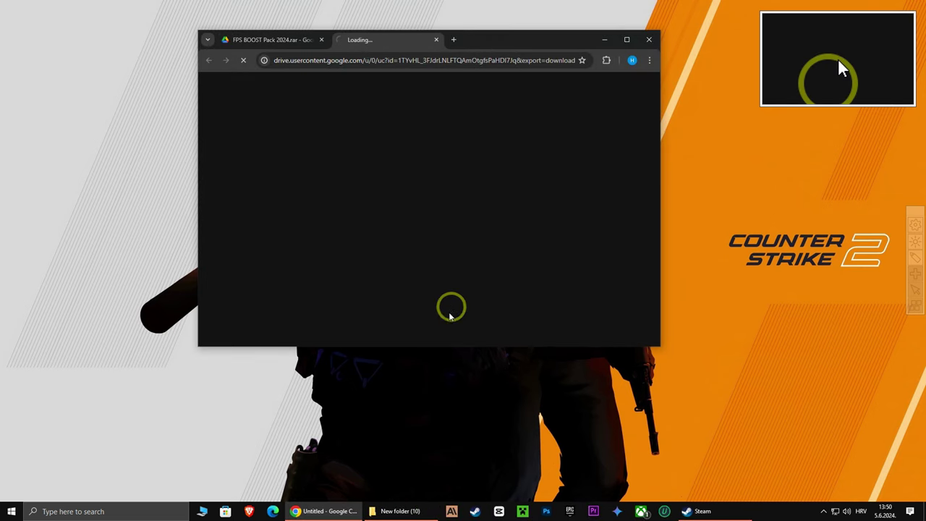
{"action": "left_click", "coordinate": [400, 511]}
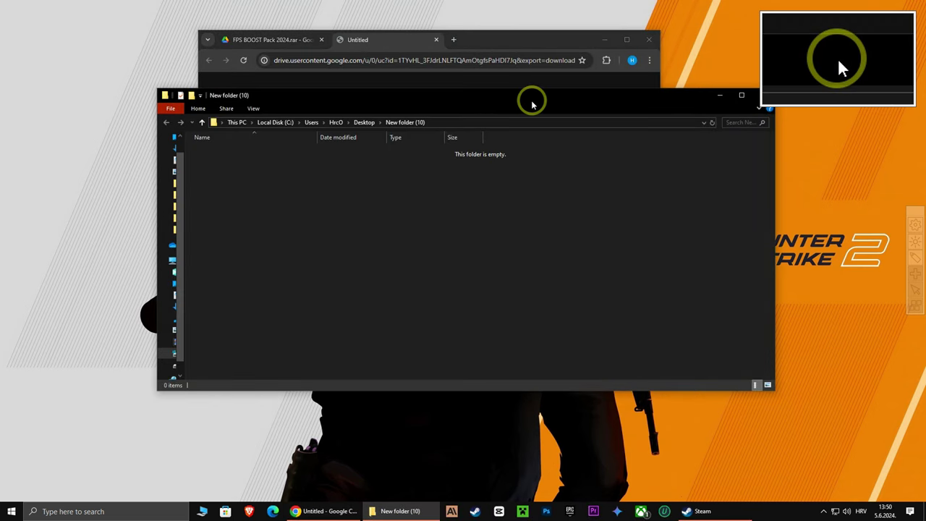
{"action": "left_click_drag", "start_coordinate": [531, 105], "coordinate": [533, 93]}
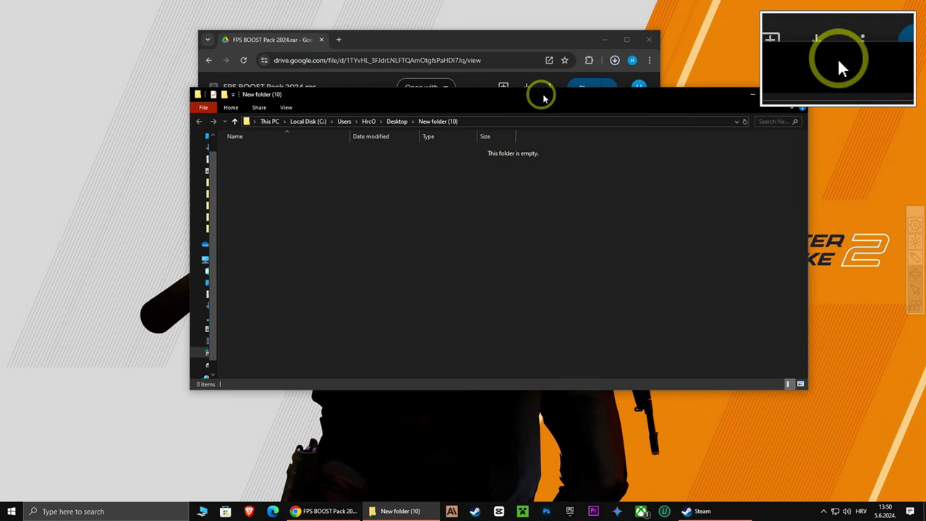
{"action": "left_click_drag", "start_coordinate": [535, 83], "coordinate": [695, 149]}
{"action": "left_click", "coordinate": [649, 39]}
Step: Maximize the New folder (10) window and extract the FPS BOOST Pack archive into that same folder
{"action": "left_click_drag", "start_coordinate": [582, 98], "coordinate": [556, 104]}
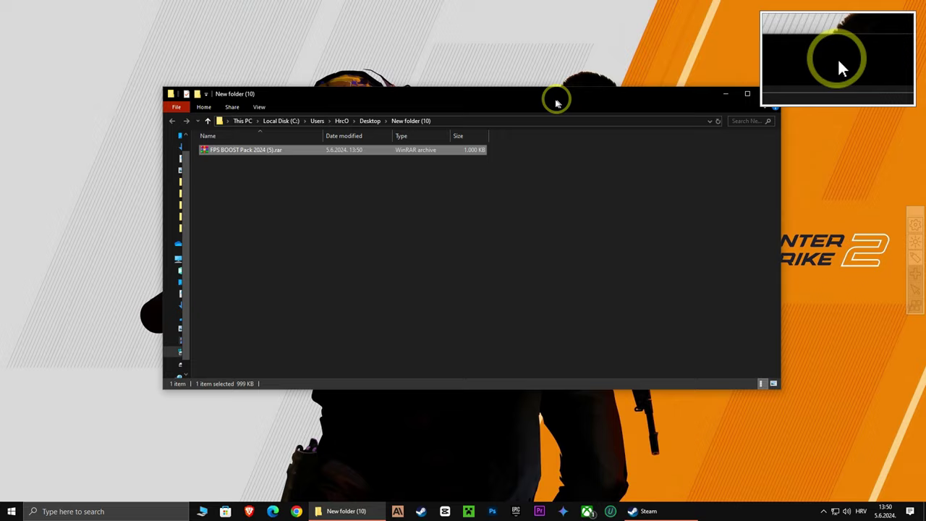
{"action": "double_click", "coordinate": [556, 101]}
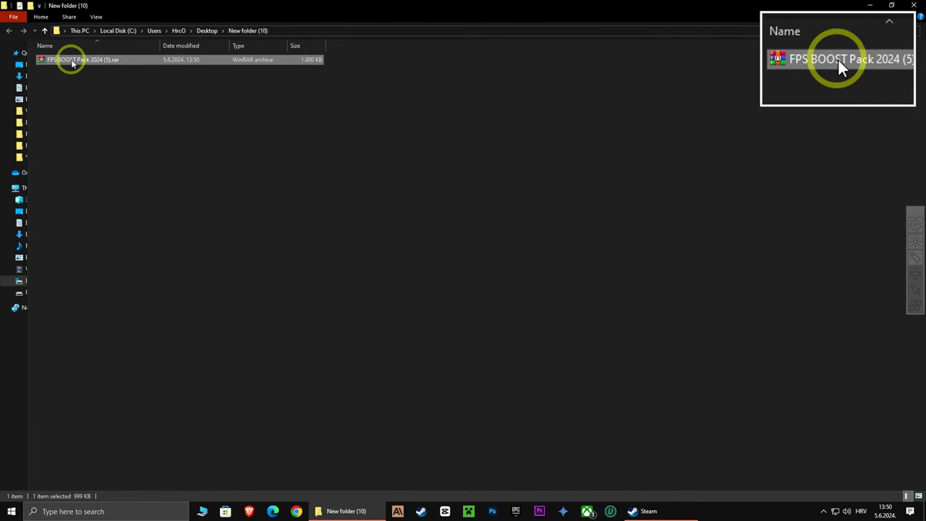
{"action": "right_click", "coordinate": [72, 64]}
{"action": "left_click", "coordinate": [42, 110]}
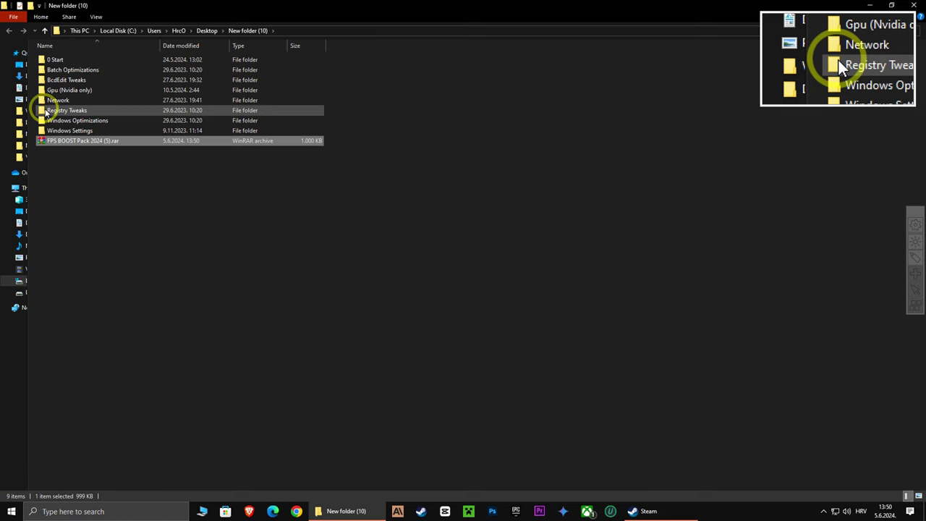
Step: Open the 0 Start folder, launch VirusTotal from its shortcut and close the duplicate browser tab
{"action": "double_click", "coordinate": [55, 60]}
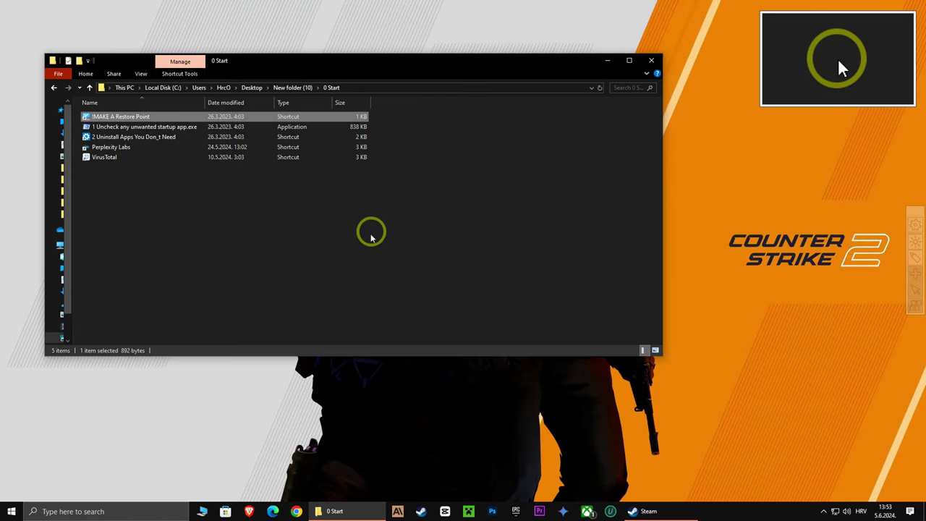
{"action": "left_click", "coordinate": [110, 158]}
{"action": "double_click", "coordinate": [110, 159]}
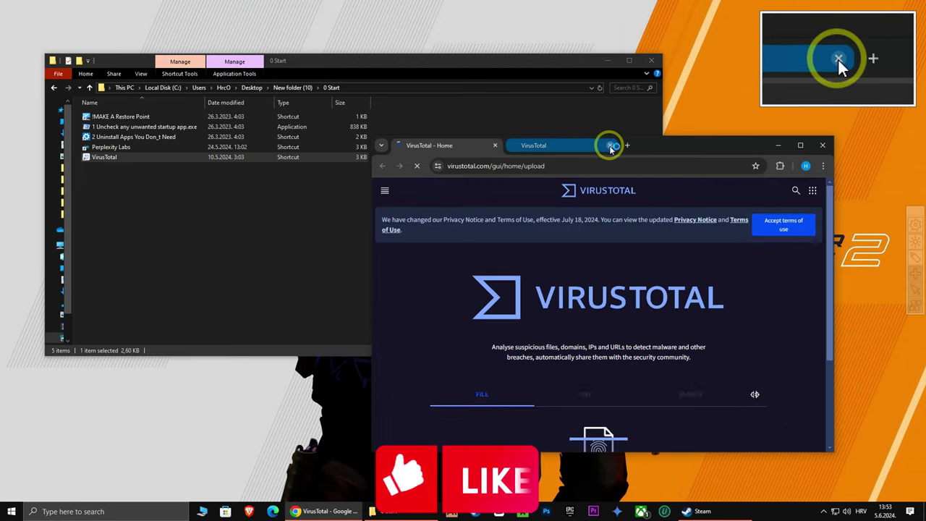
{"action": "left_click", "coordinate": [610, 145]}
Step: Upload the four other items of the 0 Start folder to VirusTotal and review the vendors' malware analysis
{"action": "left_click", "coordinate": [85, 147]}
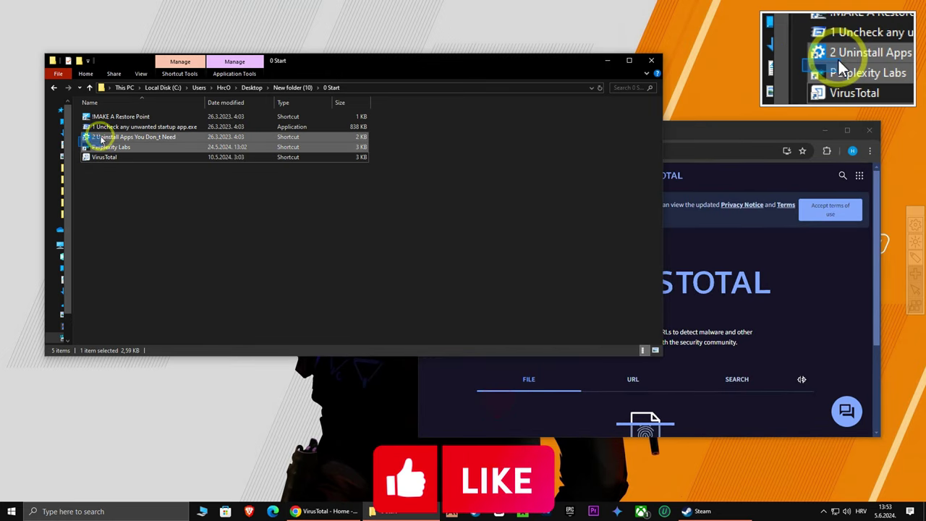
{"action": "left_click", "coordinate": [109, 118], "text": "shift"}
{"action": "left_click_drag", "start_coordinate": [109, 118], "coordinate": [684, 252]}
{"action": "scroll", "coordinate": [587, 354], "scroll_direction": "down", "scroll_amount": 2}
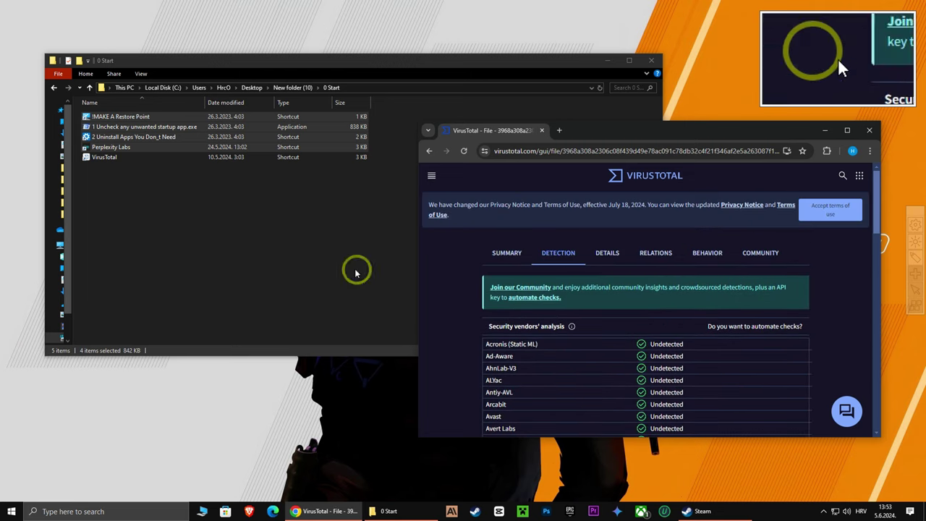
Step: Open System Properties through the Make A Restore Point shortcut and create a restore point described as CS2 OPTIMIZATION
{"action": "left_click", "coordinate": [120, 117]}
{"action": "double_click", "coordinate": [131, 119]}
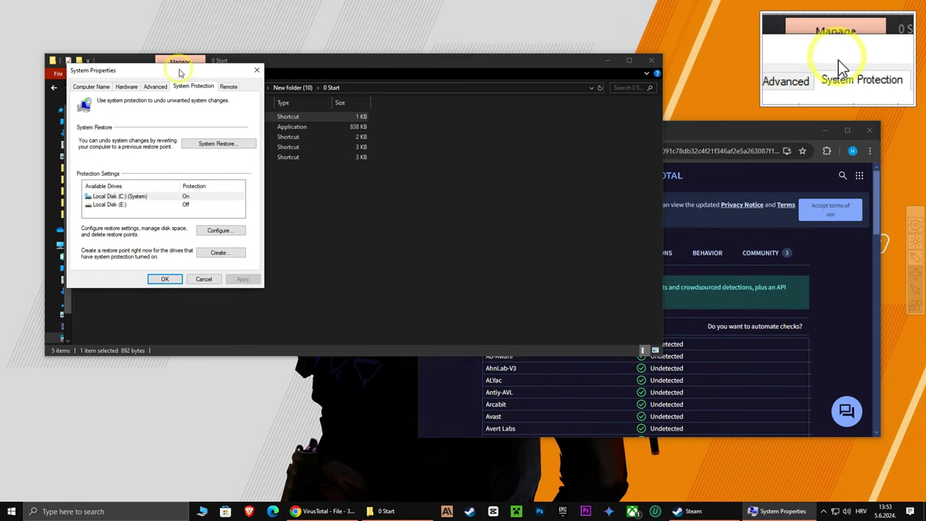
{"action": "left_click_drag", "start_coordinate": [174, 72], "coordinate": [449, 80]}
{"action": "left_click", "coordinate": [489, 264]}
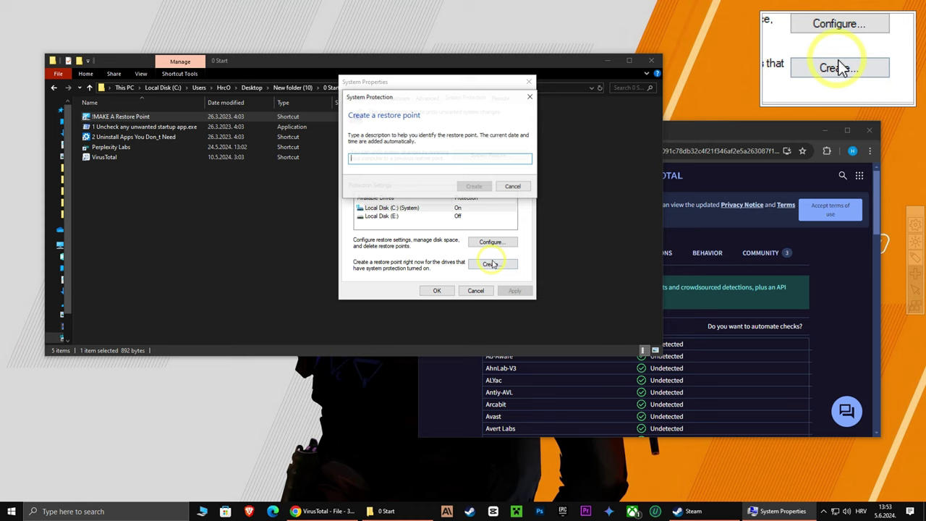
{"action": "type", "text": "CS12"}
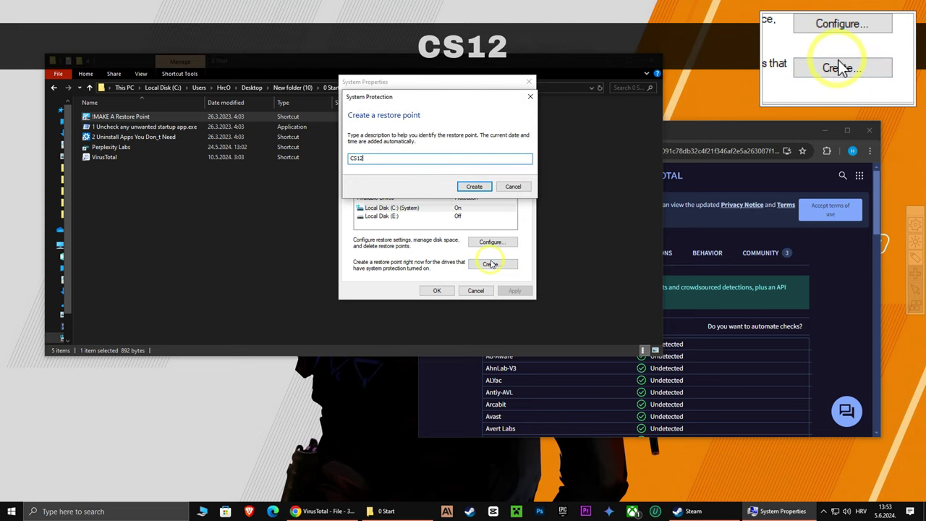
{"action": "key", "text": "BackSpace"}
{"action": "type", "text": "2"}
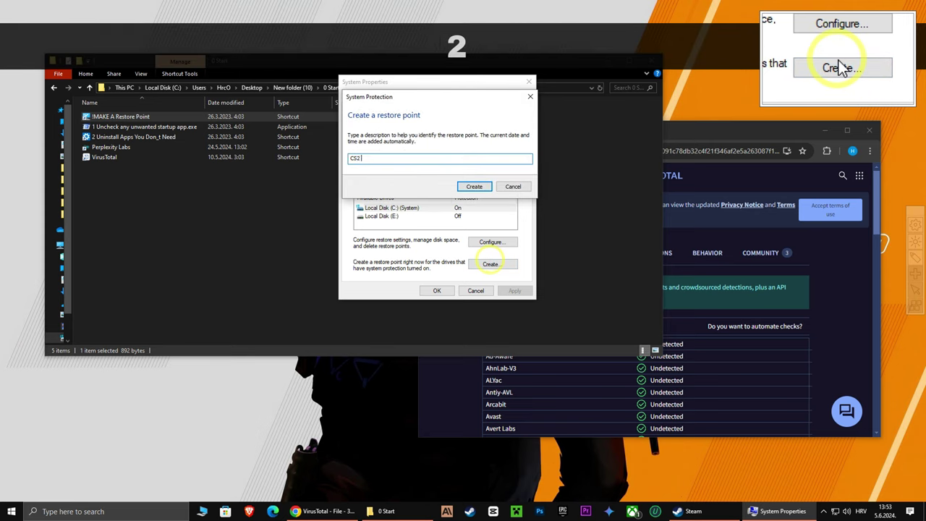
{"action": "type", "text": " OPTIMIZATION"}
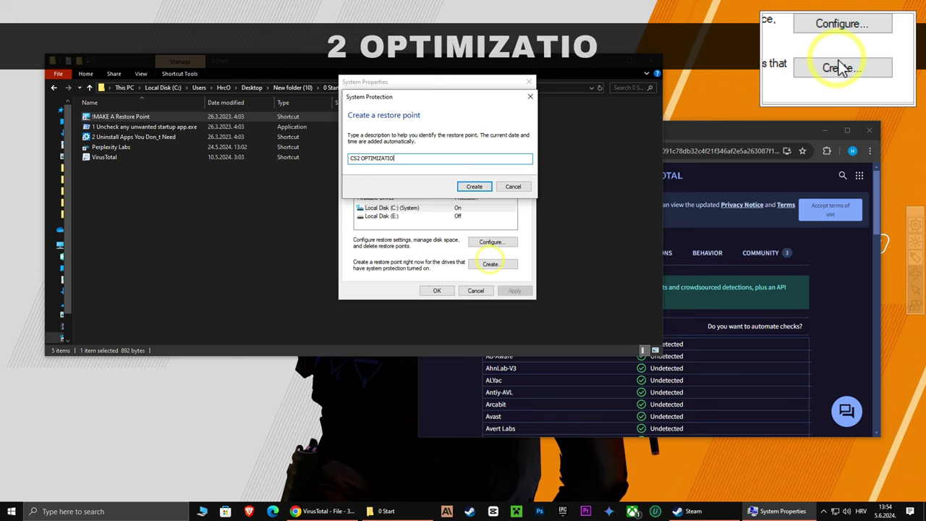
{"action": "left_click", "coordinate": [483, 189]}
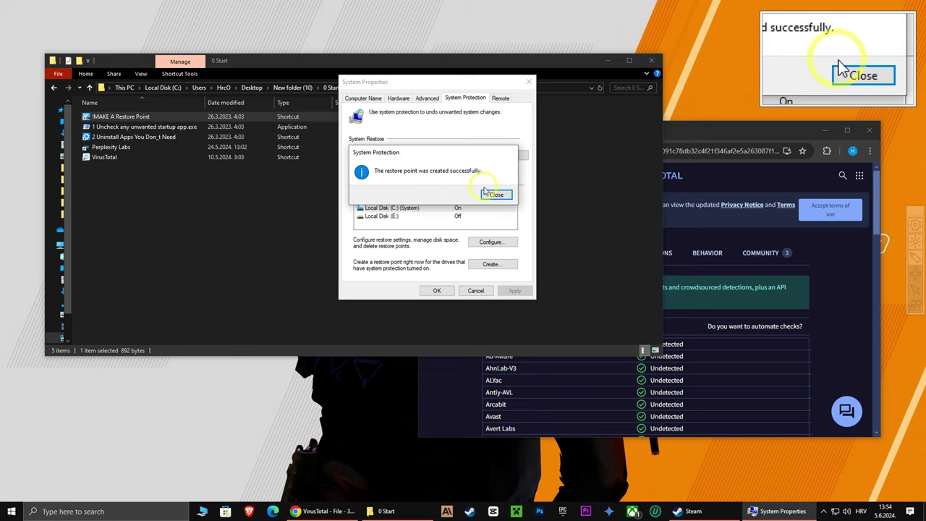
{"action": "left_click", "coordinate": [488, 194]}
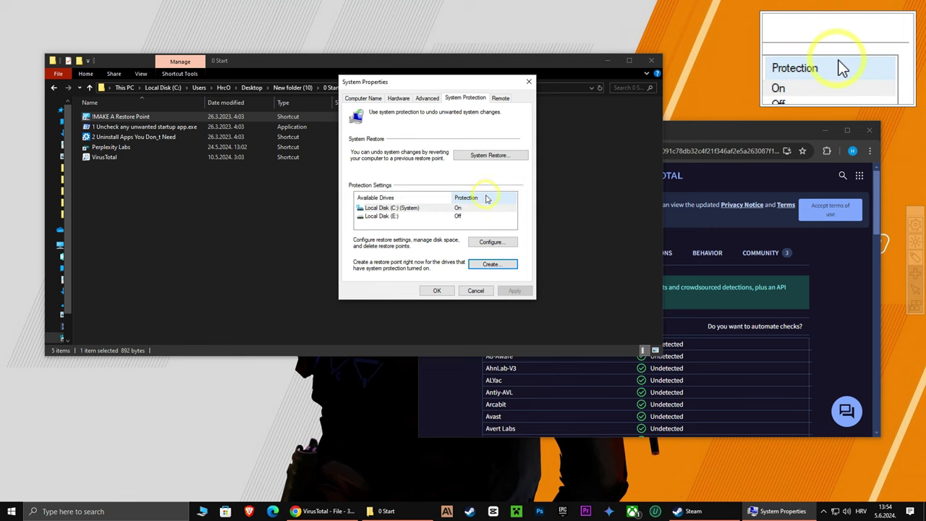
Step: View the System Restore wizard without restoring anything, and close it together with System Properties
{"action": "left_click", "coordinate": [488, 155]}
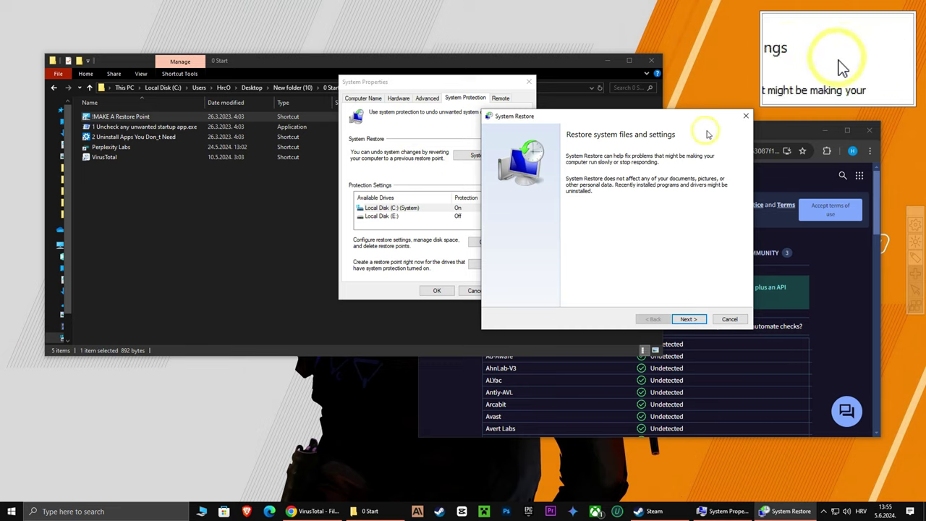
{"action": "left_click", "coordinate": [745, 115]}
{"action": "left_click", "coordinate": [529, 82]}
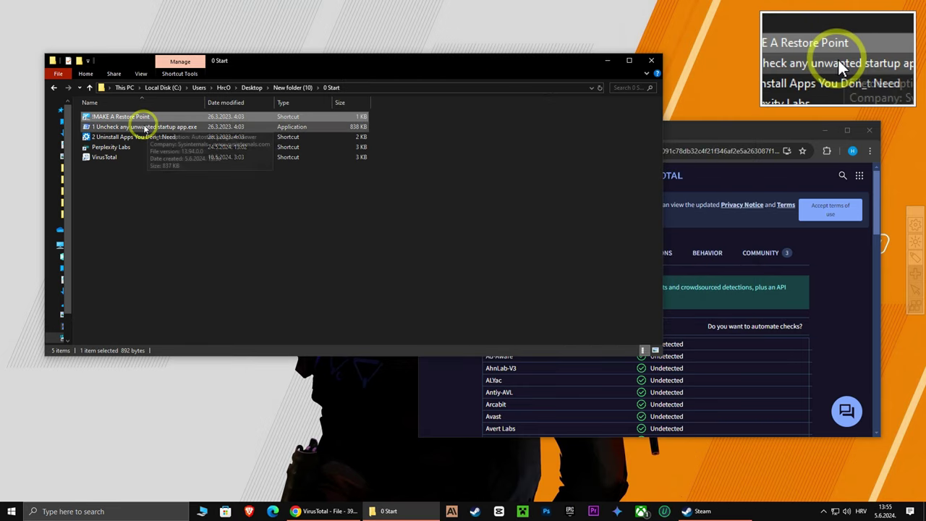
Step: Examine the startup entries in Autoruns and the installed apps in Apps & features, including Cortana's uninstall option, using the 0 Start folder items
{"action": "double_click", "coordinate": [145, 126]}
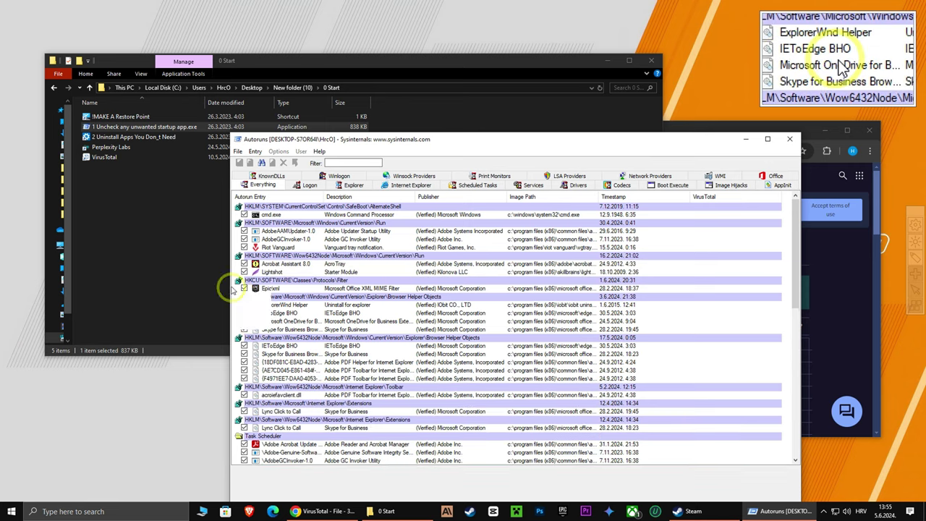
{"action": "left_click", "coordinate": [789, 139]}
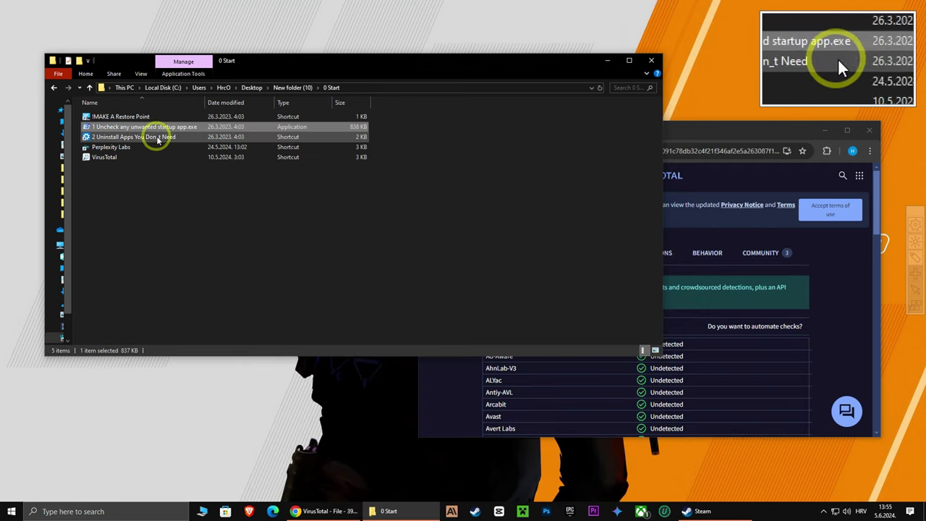
{"action": "double_click", "coordinate": [134, 137]}
{"action": "scroll", "coordinate": [441, 333], "scroll_direction": "down", "scroll_amount": 1}
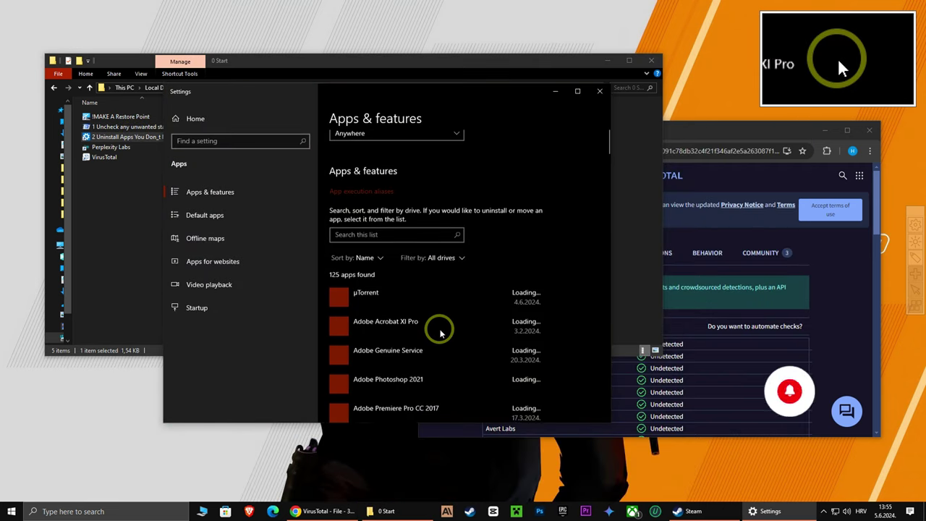
{"action": "scroll", "coordinate": [440, 333], "scroll_direction": "down", "scroll_amount": 10}
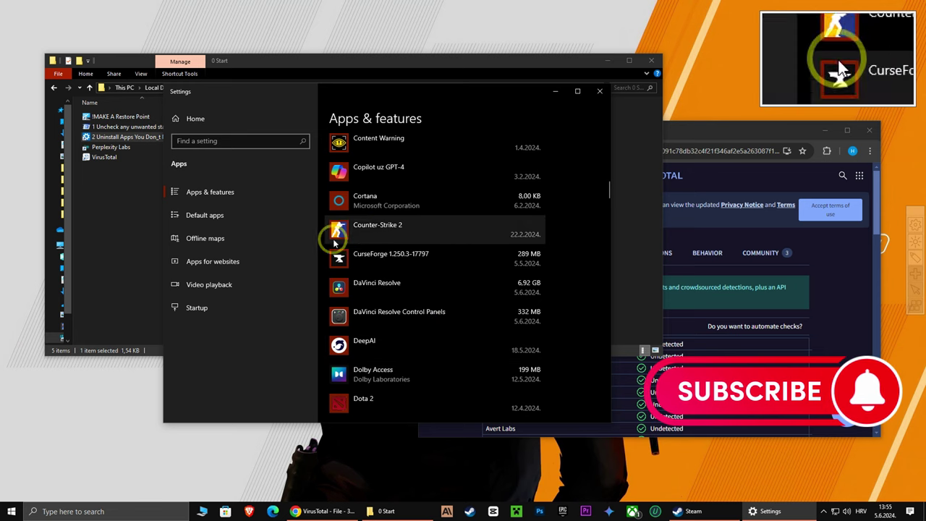
{"action": "left_click", "coordinate": [383, 201]}
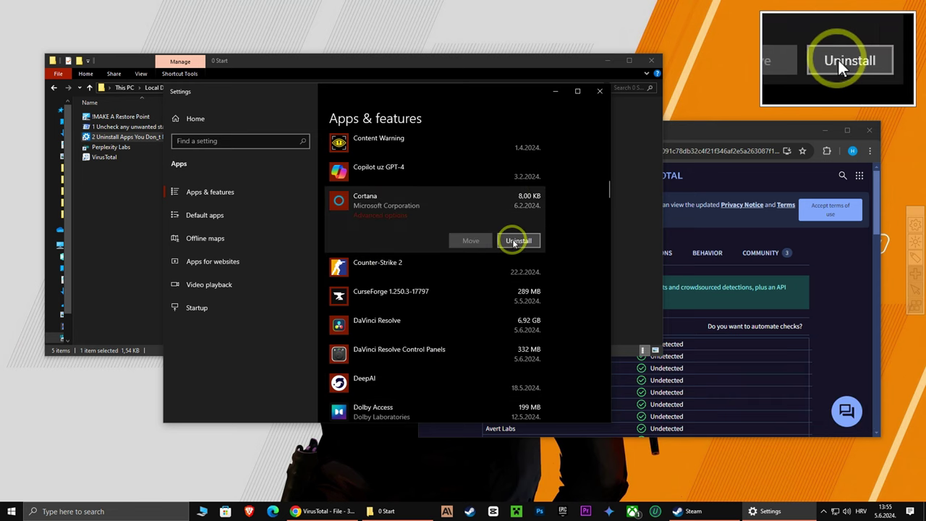
{"action": "left_click", "coordinate": [405, 171]}
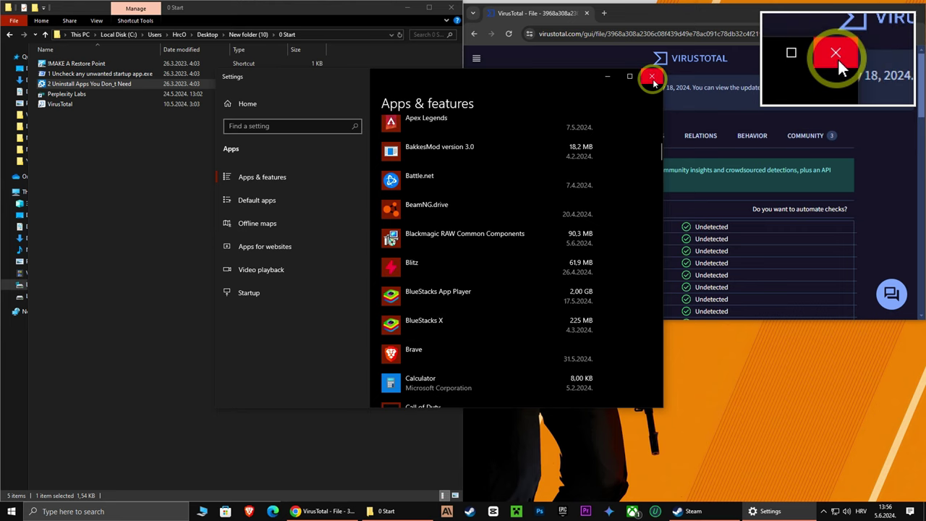
{"action": "left_click", "coordinate": [652, 77]}
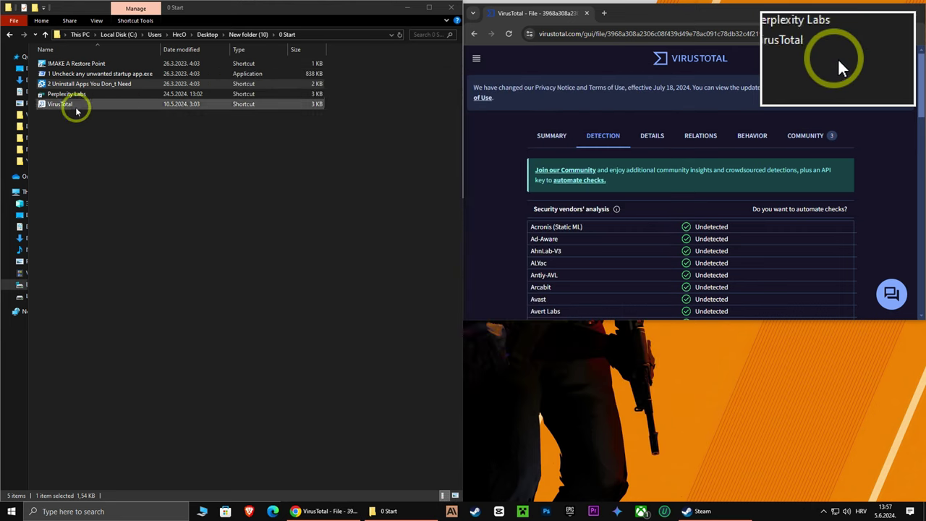
Step: Open Perplexity Labs from its shortcut, detach it into its own browser window and select the llama-3-sonar-large-32k-chat model
{"action": "double_click", "coordinate": [66, 95]}
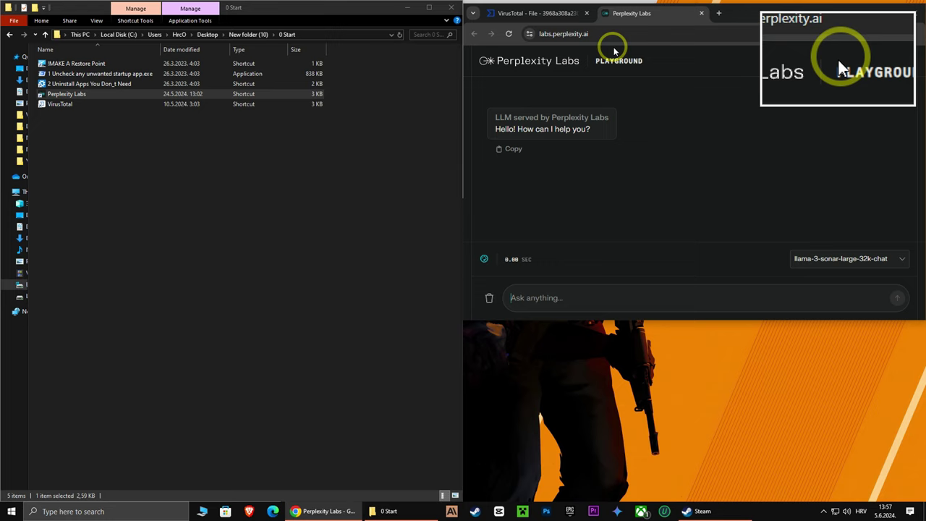
{"action": "left_click_drag", "start_coordinate": [632, 14], "coordinate": [643, 211]}
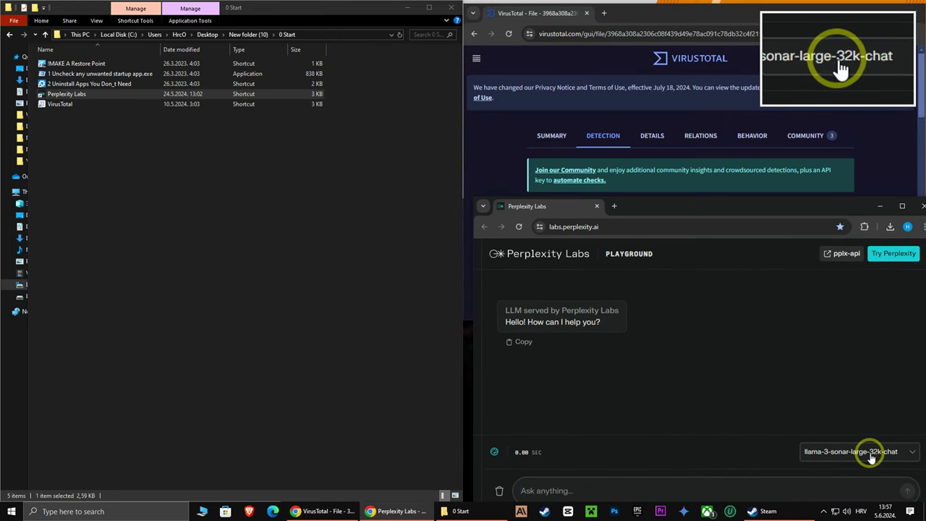
{"action": "left_click", "coordinate": [871, 453]}
{"action": "left_click", "coordinate": [861, 334]}
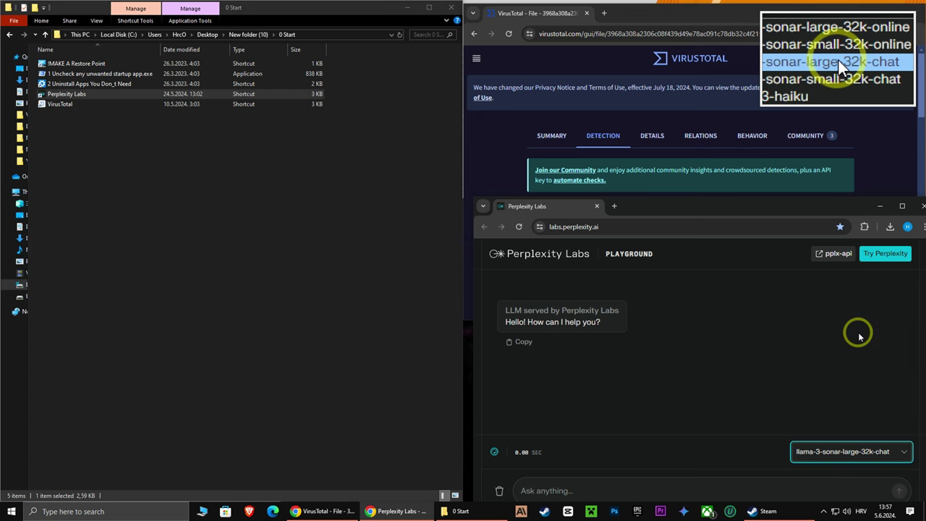
Step: Go to the Batch Optimizations folder in New folder (10) and upload all four .cmd files to VirusTotal for scanning
{"action": "left_click", "coordinate": [10, 34]}
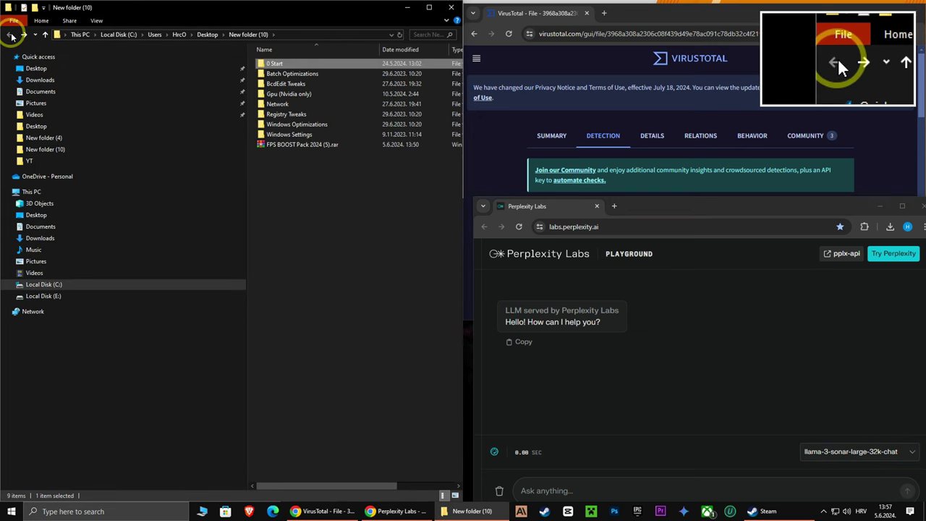
{"action": "left_click_drag", "start_coordinate": [247, 75], "coordinate": [29, 75]}
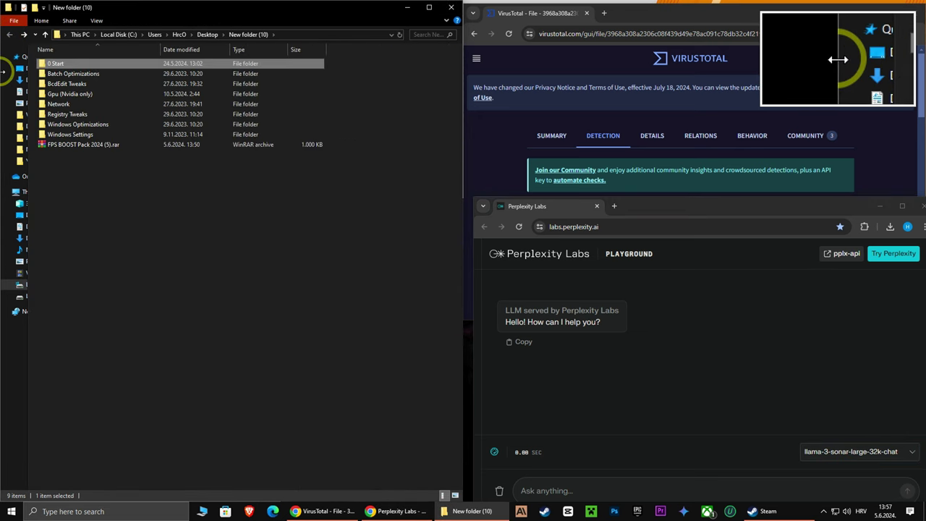
{"action": "double_click", "coordinate": [72, 73]}
{"action": "left_click", "coordinate": [69, 65]}
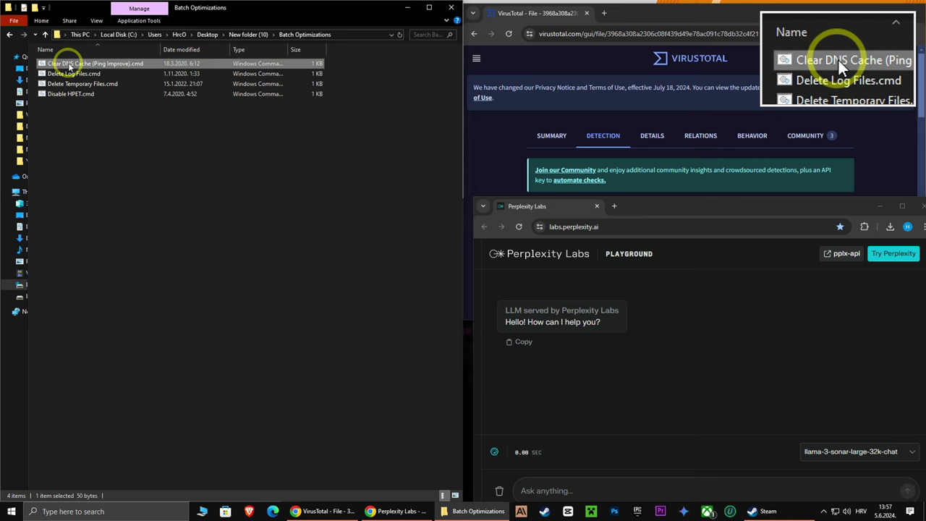
{"action": "left_click", "coordinate": [70, 94], "text": "shift"}
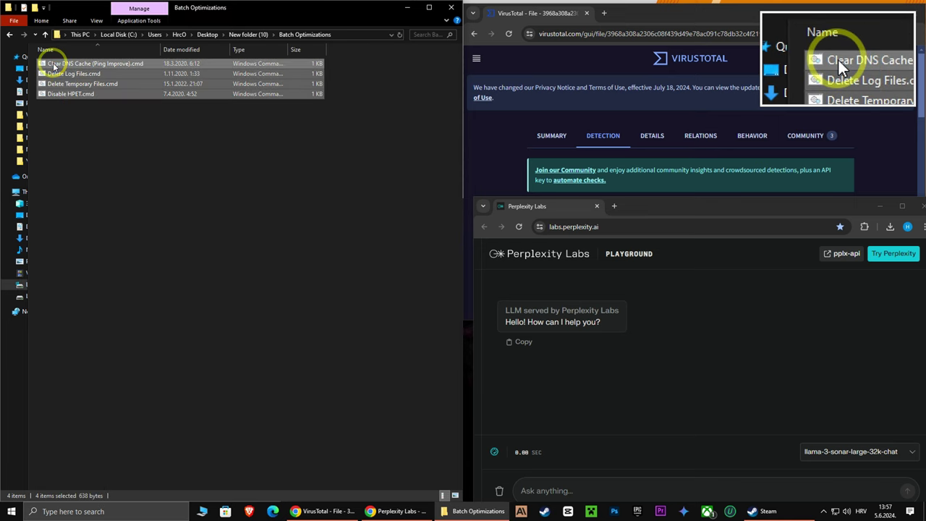
{"action": "left_click_drag", "start_coordinate": [52, 63], "coordinate": [615, 179]}
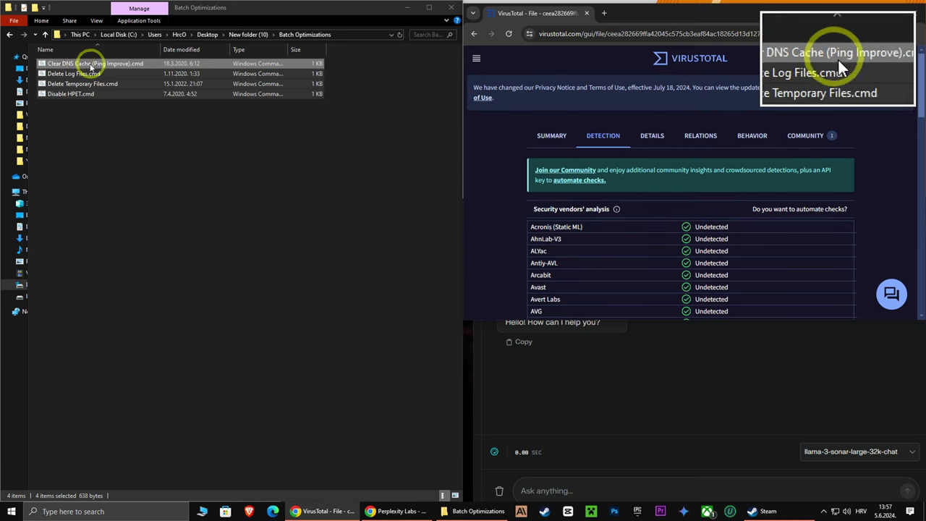
Step: Open Clear DNS Cache (Ping Improve).cmd for editing, copy its entire script and minimize Notepad
{"action": "left_click", "coordinate": [64, 64]}
{"action": "right_click", "coordinate": [64, 64]}
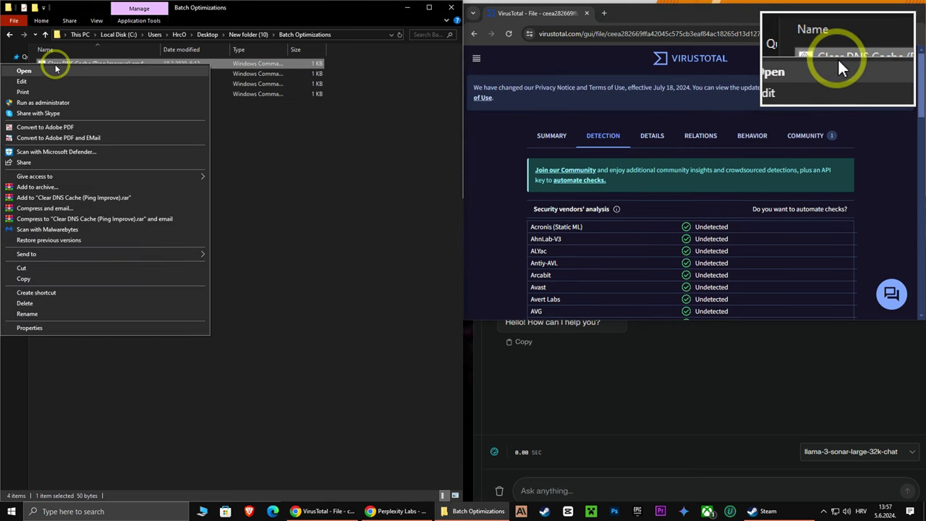
{"action": "left_click", "coordinate": [22, 81]}
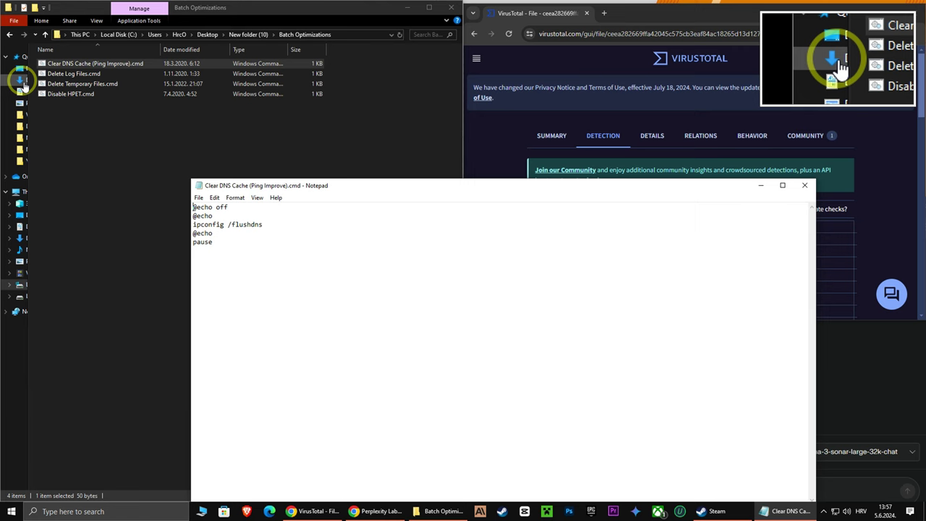
{"action": "left_click_drag", "start_coordinate": [235, 254], "coordinate": [167, 189]}
{"action": "key", "text": "ctrl+c"}
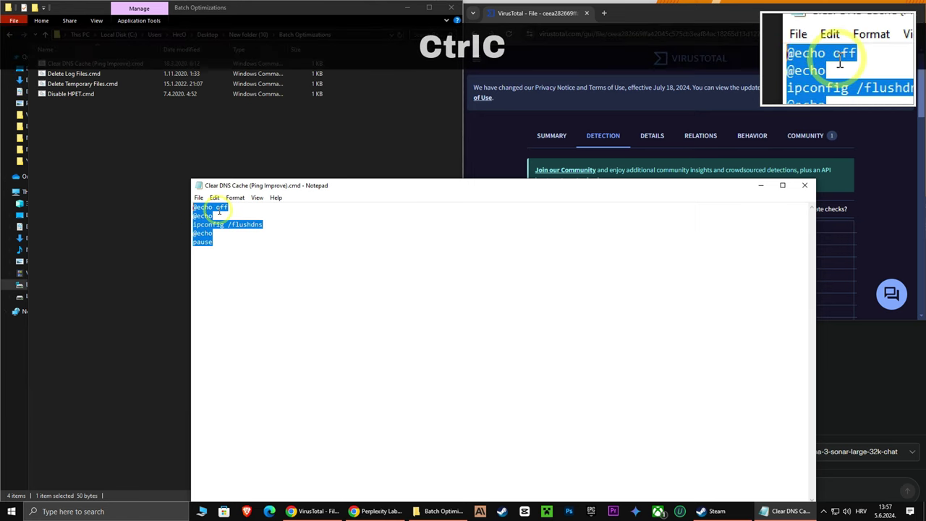
{"action": "left_click", "coordinate": [763, 190]}
Step: Ask Perplexity Labs "SAFE?" together with the copied Clear DNS Cache script
{"action": "left_click", "coordinate": [601, 485]}
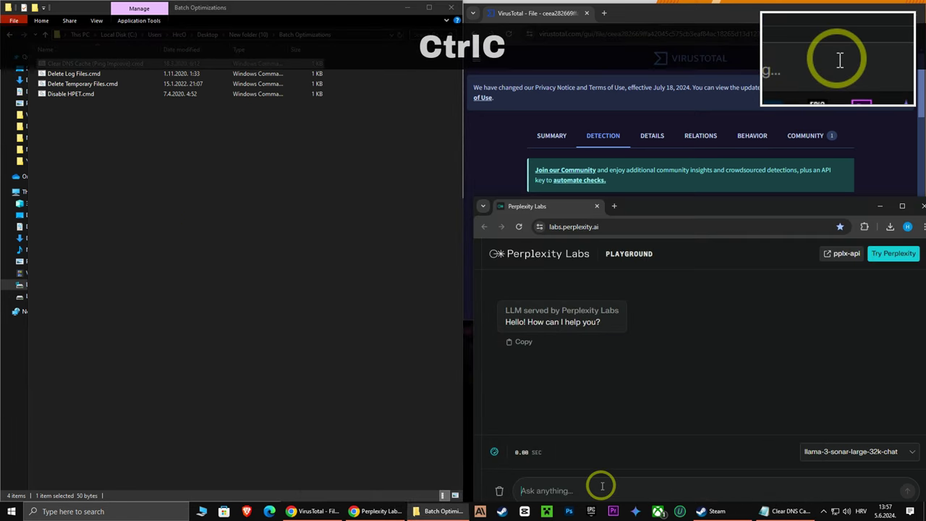
{"action": "type", "text": "SAFE?"}
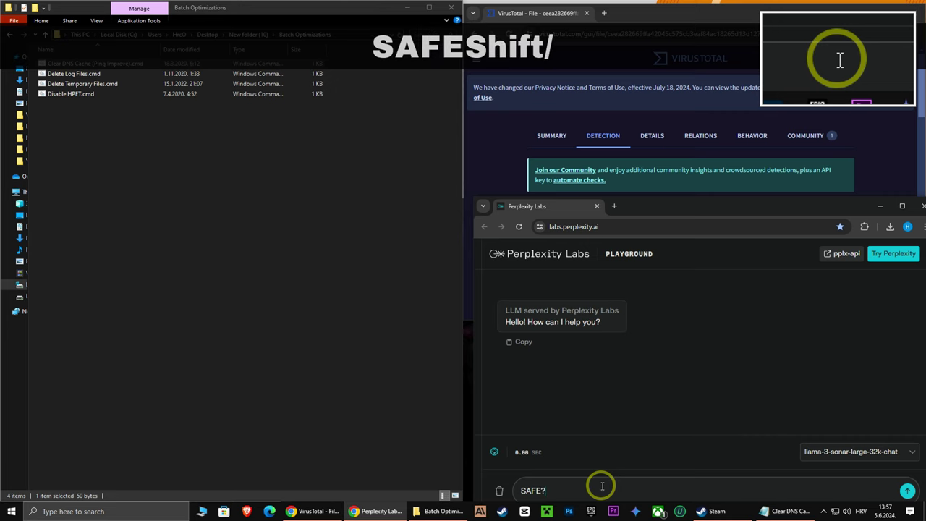
{"action": "key", "text": "ctrl+v"}
{"action": "key", "text": "Return"}
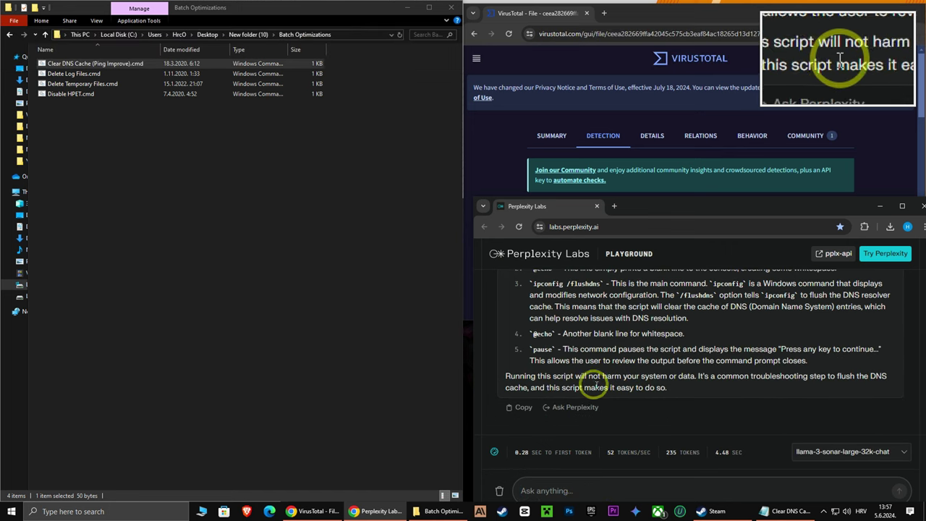
Step: Run Clear DNS Cache (Ping Improve).cmd as administrator and dismiss its command window
{"action": "right_click", "coordinate": [61, 66]}
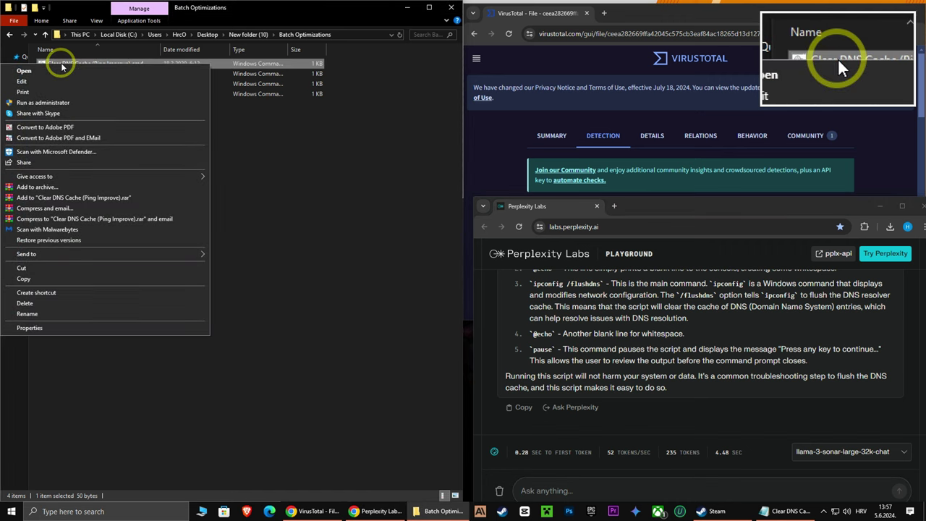
{"action": "left_click", "coordinate": [45, 102]}
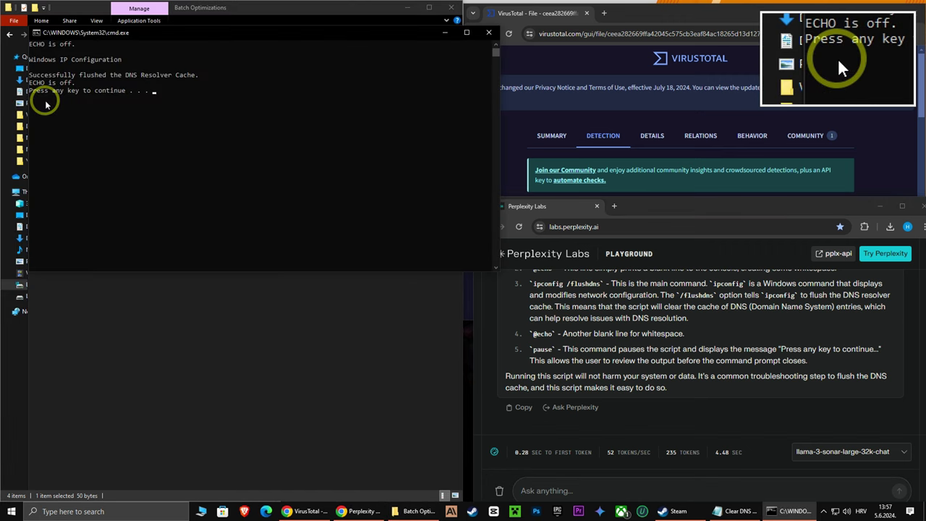
{"action": "key", "text": "Return"}
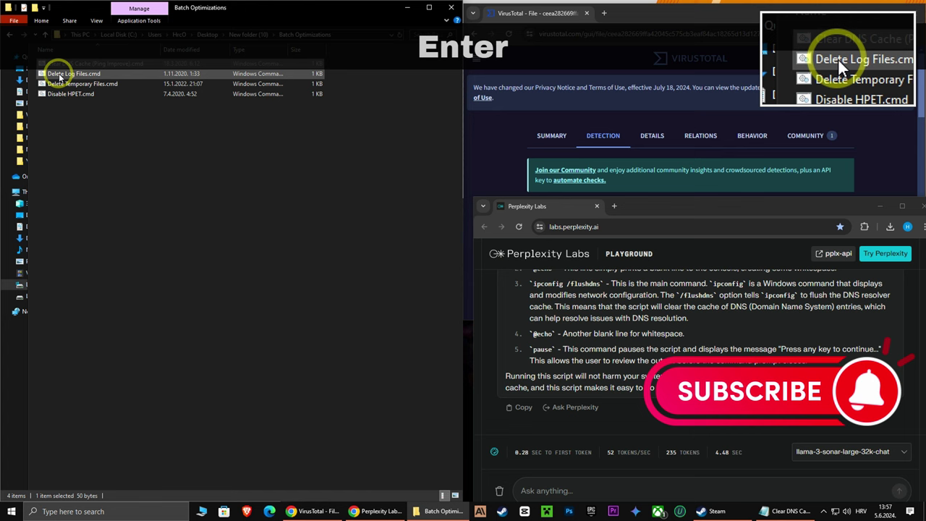
Step: Open Delete Log Files.cmd for editing, copy its entire script and minimize Notepad
{"action": "right_click", "coordinate": [60, 76]}
{"action": "left_click", "coordinate": [58, 85]}
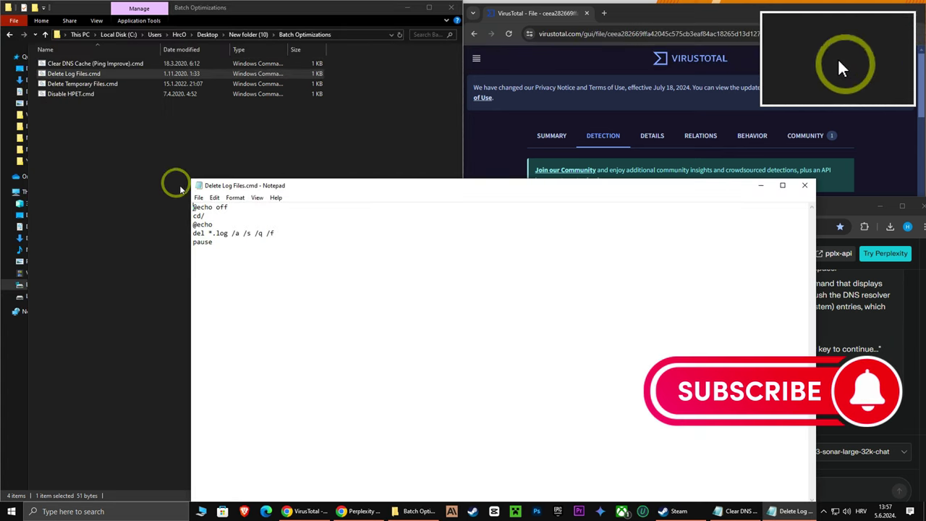
{"action": "left_click_drag", "start_coordinate": [238, 253], "coordinate": [169, 196]}
{"action": "key", "text": "ctrl+c"}
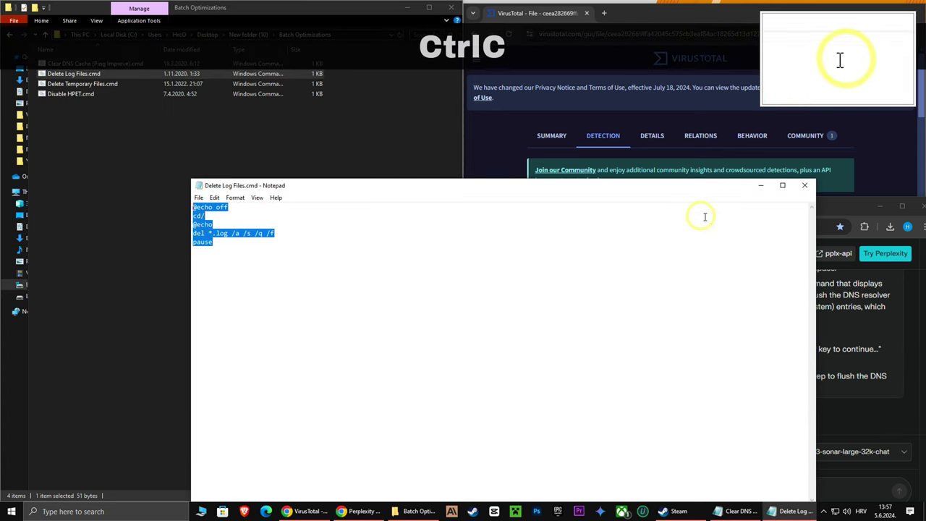
{"action": "left_click", "coordinate": [756, 188]}
Step: Ask Perplexity Labs "SAFE?" together with the copied Delete Log Files script
{"action": "left_click", "coordinate": [559, 490]}
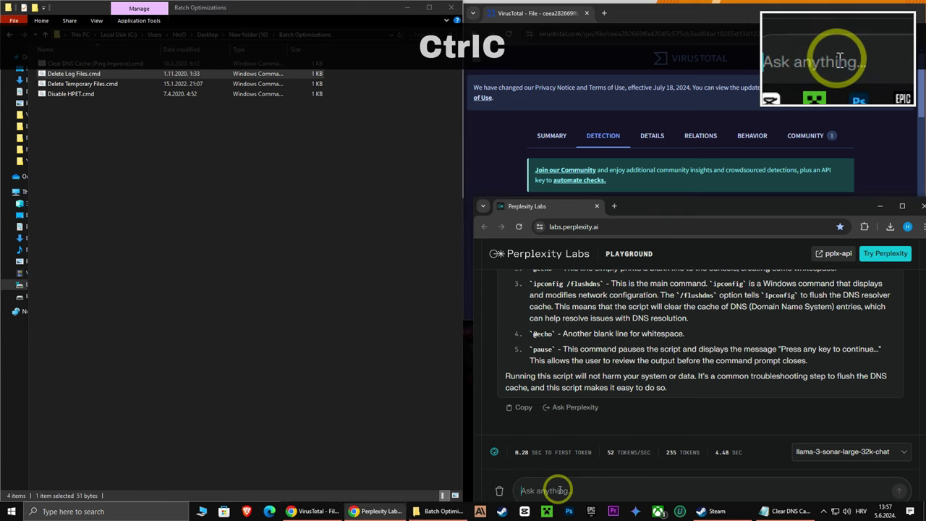
{"action": "type", "text": "SAFE?"}
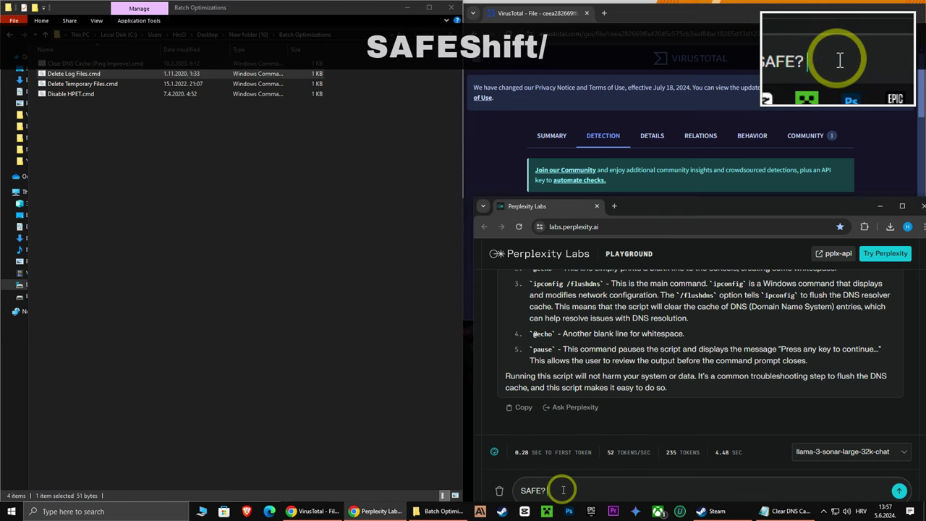
{"action": "key", "text": "ctrl+v"}
{"action": "key", "text": "Return"}
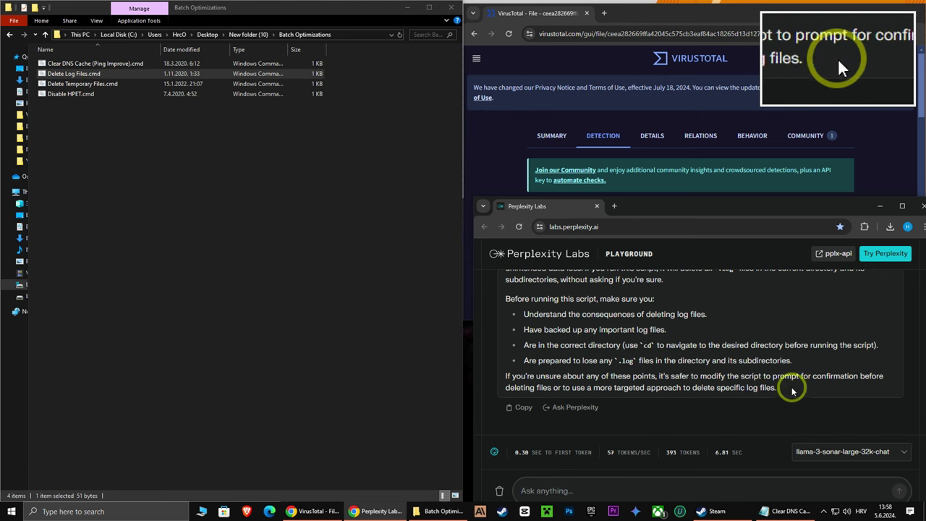
Step: Run Delete Log Files.cmd as administrator
{"action": "right_click", "coordinate": [63, 76]}
{"action": "left_click", "coordinate": [33, 114]}
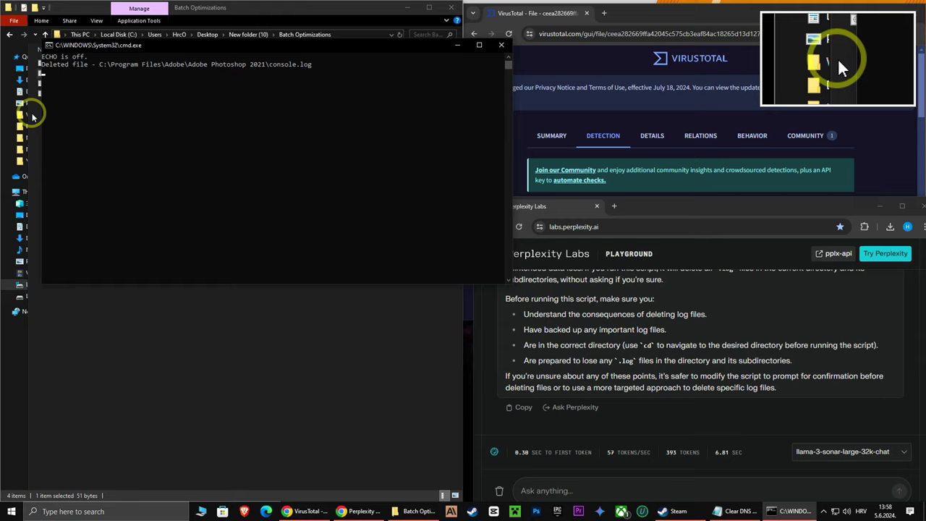